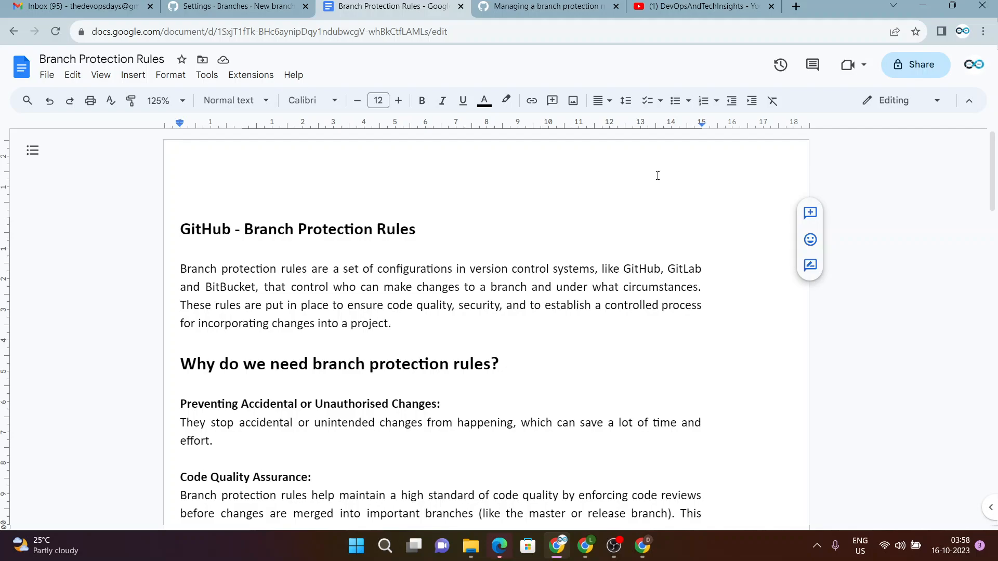
# Scroll the document down past Code Quality Assurance to the Security and Compliance section.
pyautogui.scroll(-3, 659, 295)
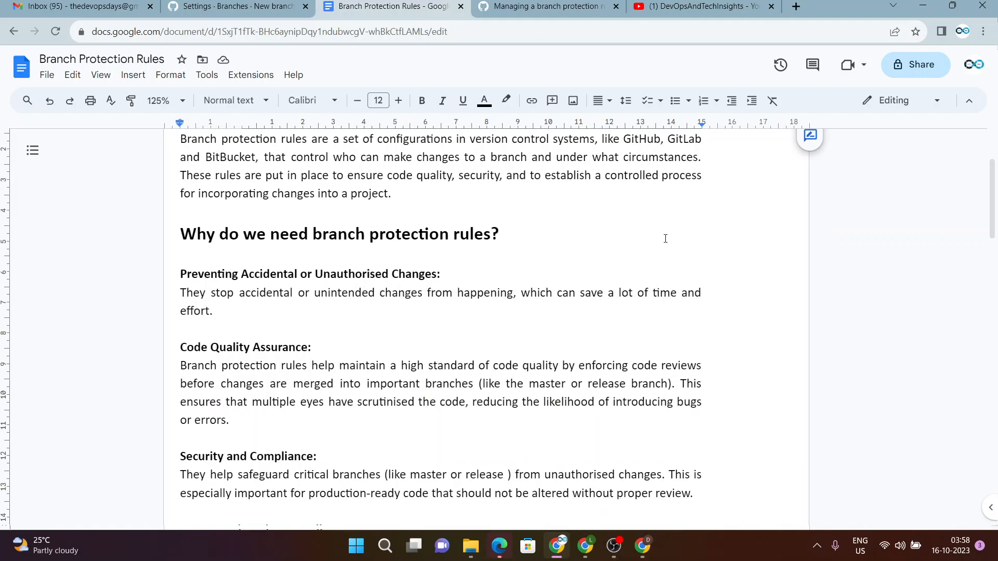
pyautogui.scroll(-1, 665, 238)
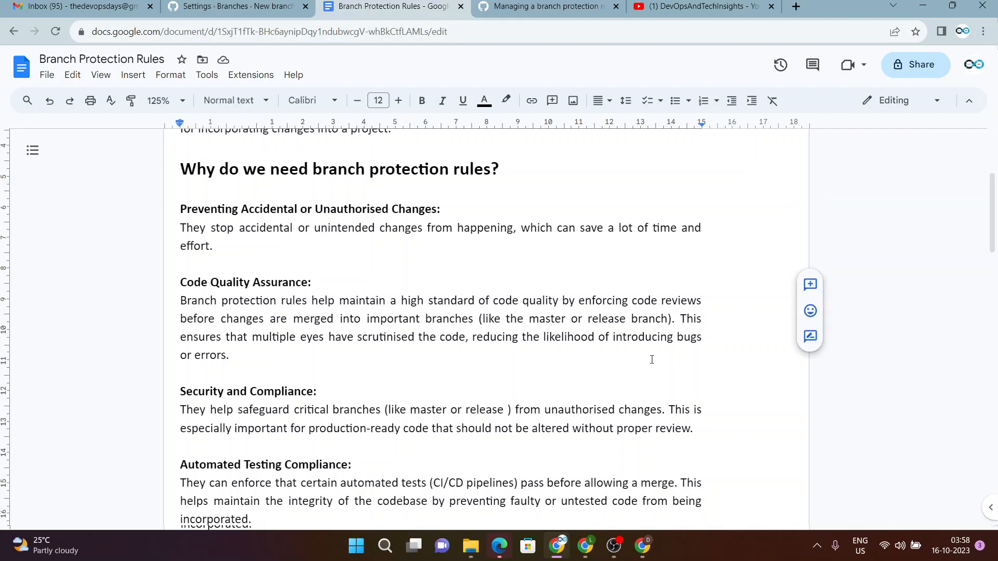
# Scroll further to show Automated Testing Compliance, Avoid Force Pushes and Collaboration Guidelines.
pyautogui.scroll(-1, 651, 360)
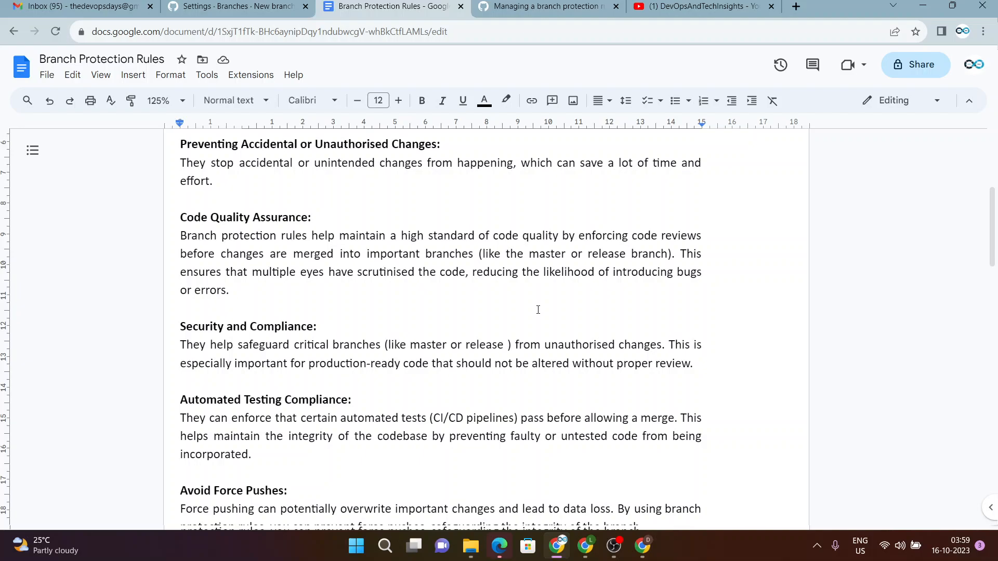
pyautogui.scroll(-3, 547, 398)
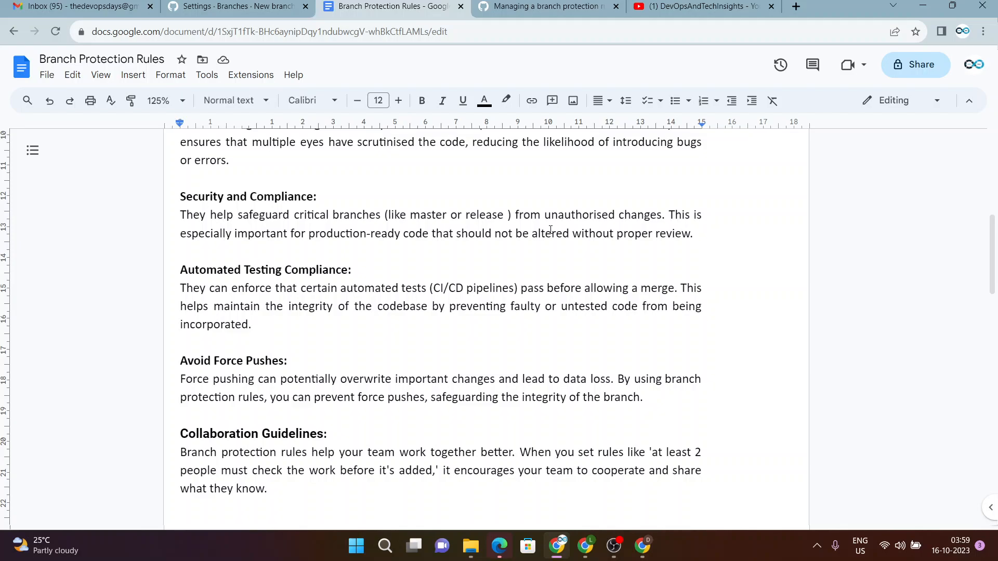
# Scroll to the end of page one, ending on the Collaboration Guidelines paragraph about 2 reviewers.
pyautogui.scroll(-1, 582, 314)
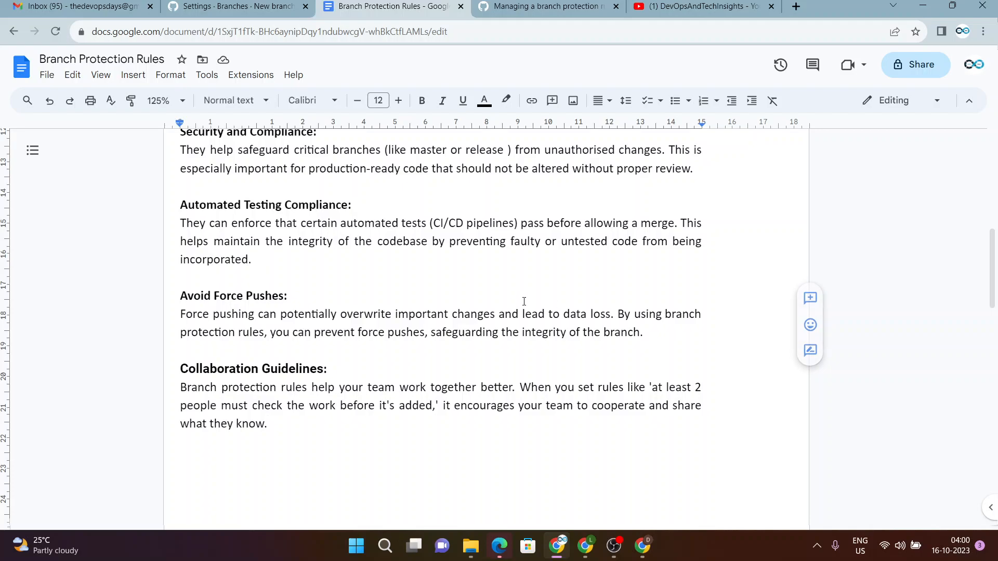
# Scroll onto page 2 to read the Release Management section and the closing summary.
pyautogui.scroll(1, 524, 315)
pyautogui.scroll(-3, 509, 316)
pyautogui.scroll(-1, 500, 317)
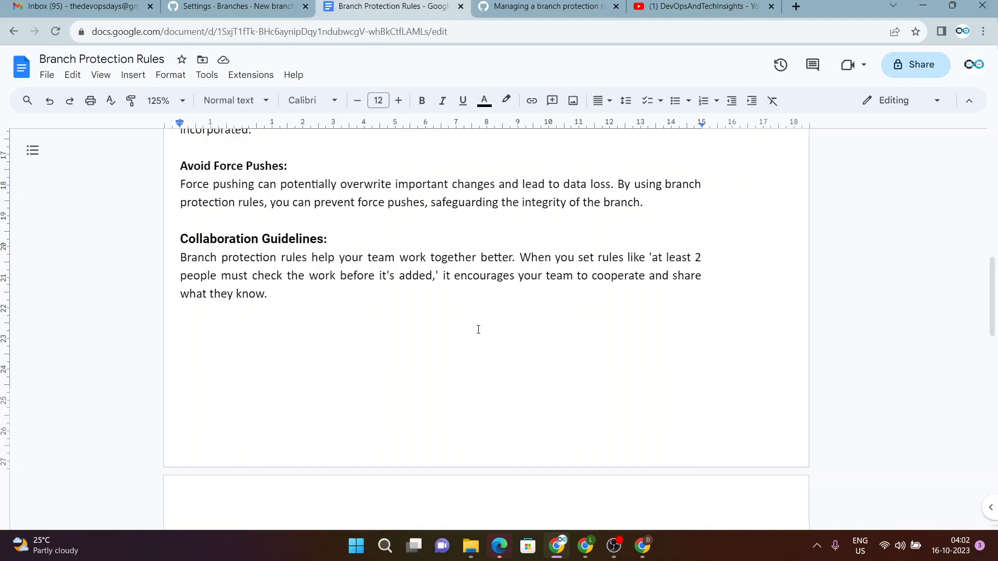
pyautogui.scroll(-5, 481, 334)
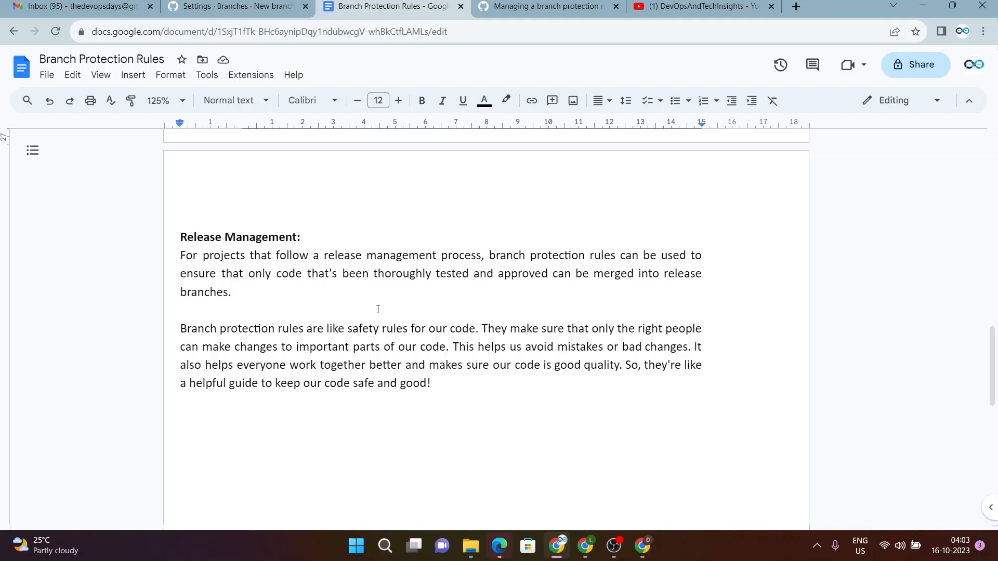
pyautogui.scroll(-1, 378, 309)
pyautogui.scroll(10, 436, 270)
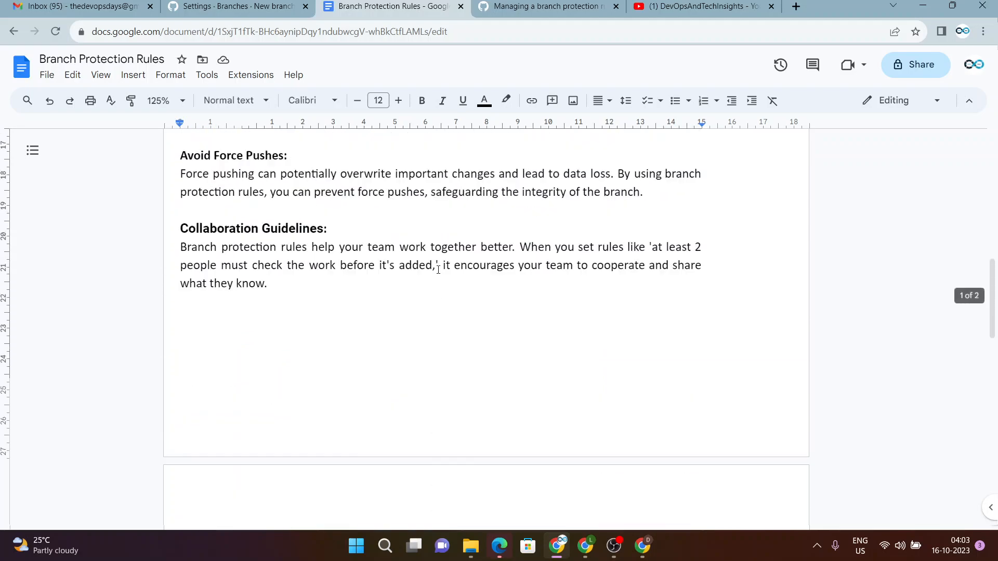
pyautogui.scroll(3, 438, 270)
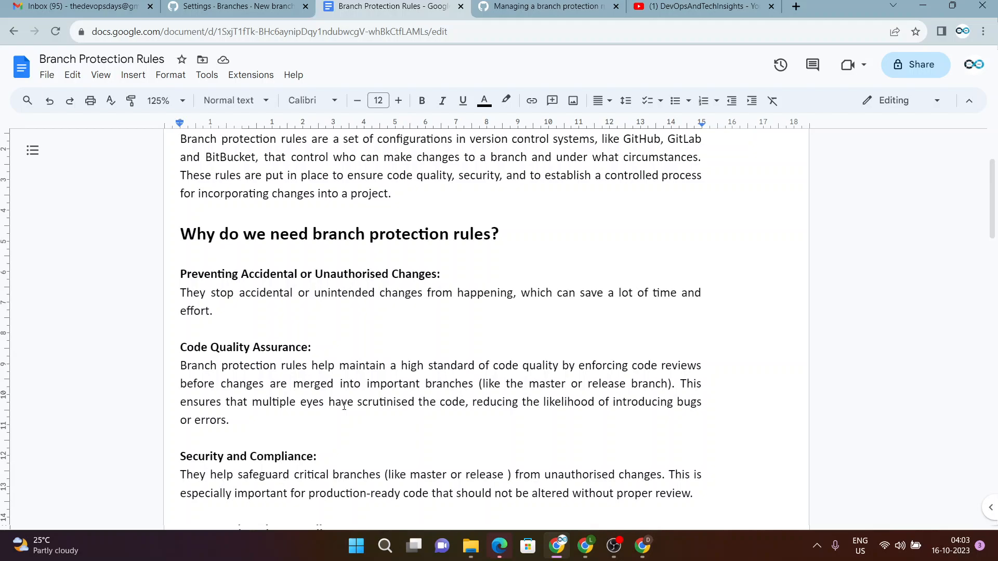
pyautogui.scroll(-4, 344, 405)
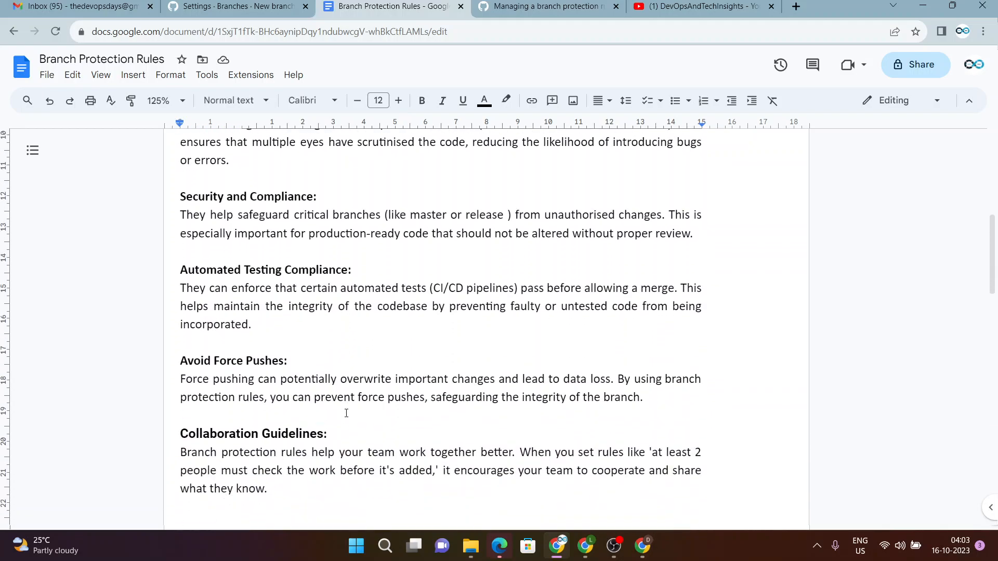
pyautogui.scroll(-2, 346, 413)
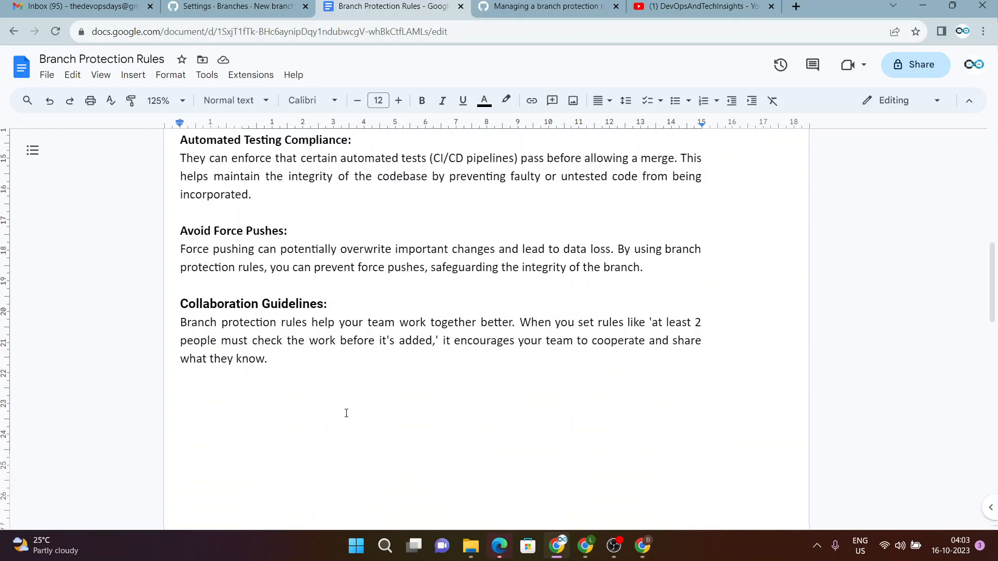
pyautogui.scroll(10, 368, 333)
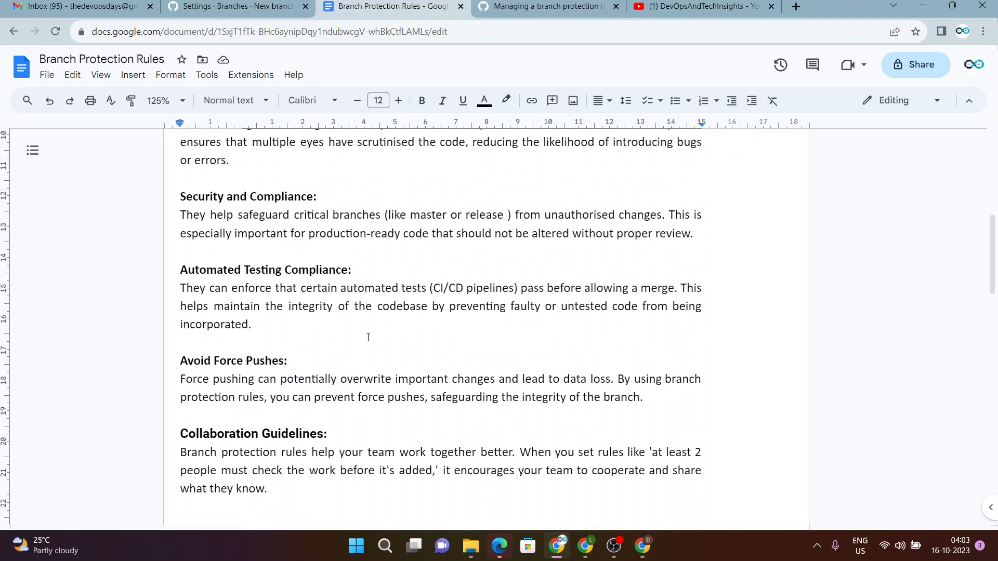
pyautogui.scroll(-15, 377, 374)
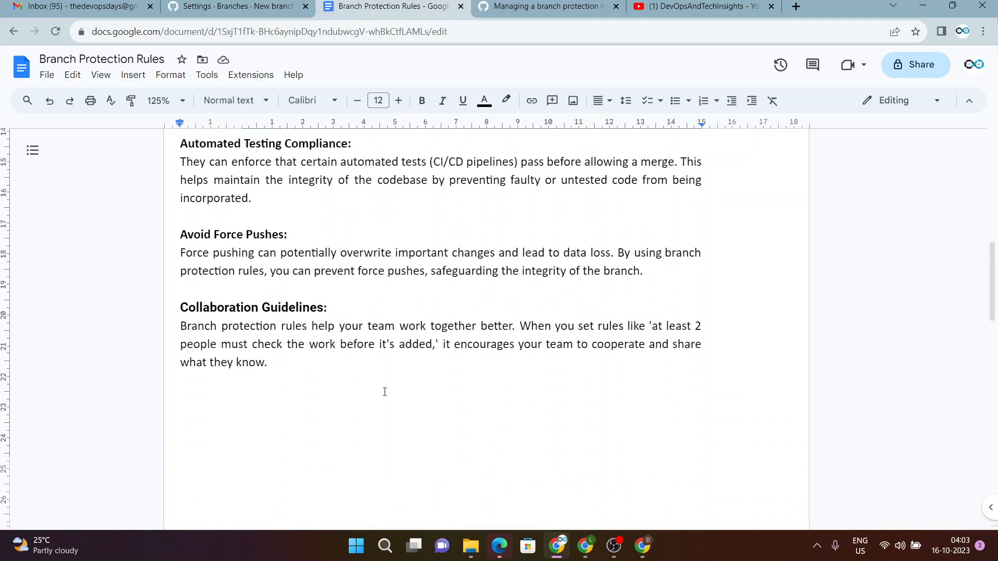
pyautogui.scroll(-4, 385, 392)
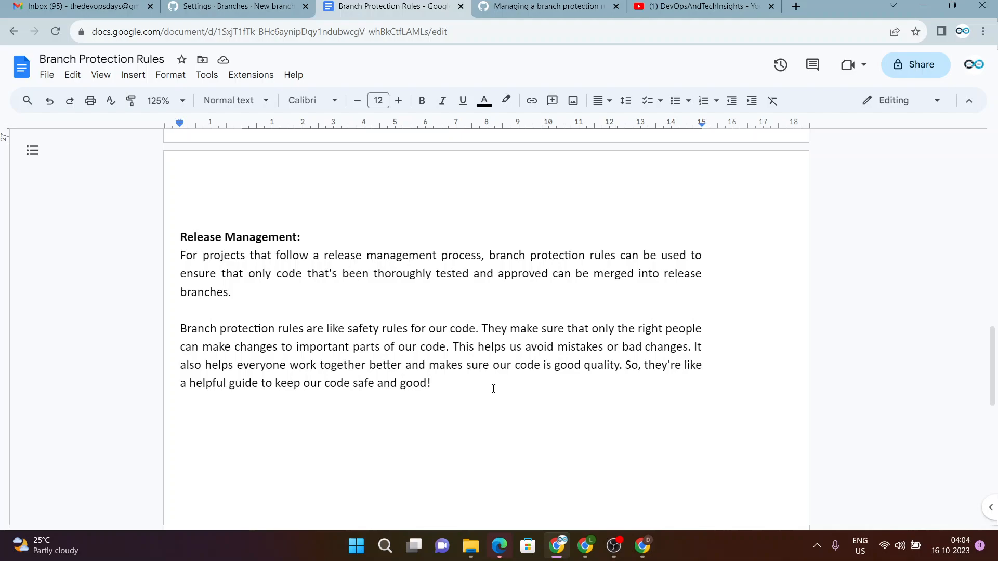
pyautogui.click(589, 364)
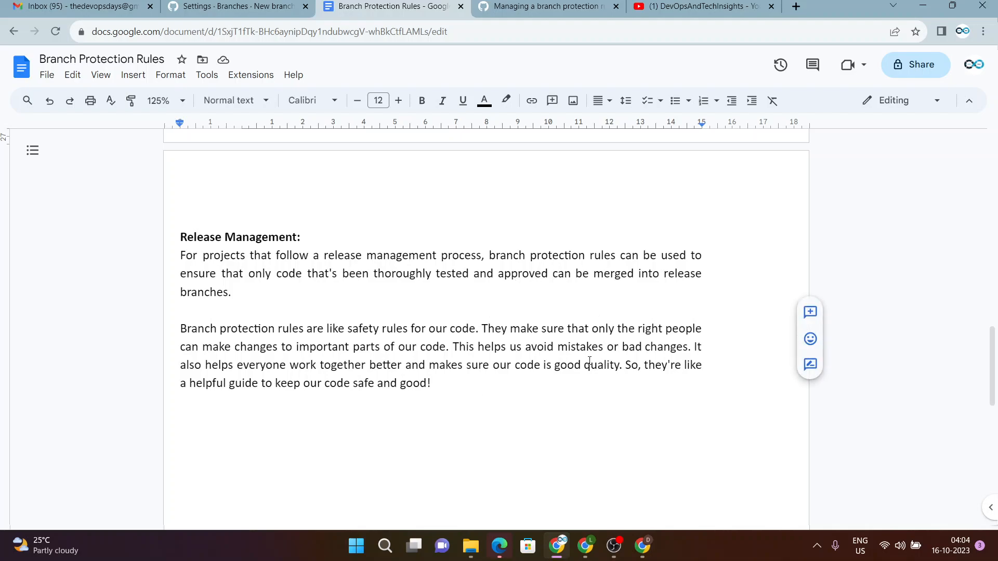
pyautogui.scroll(-4, 595, 330)
pyautogui.scroll(10, 595, 332)
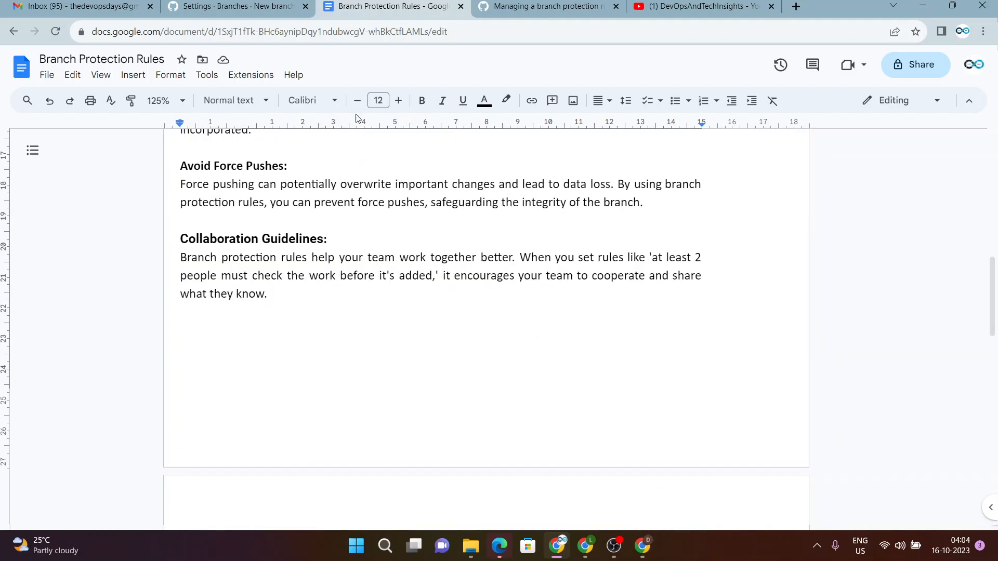
# Return from the release* protection settings to the Demo-Project repository code page.
pyautogui.click(242, 7)
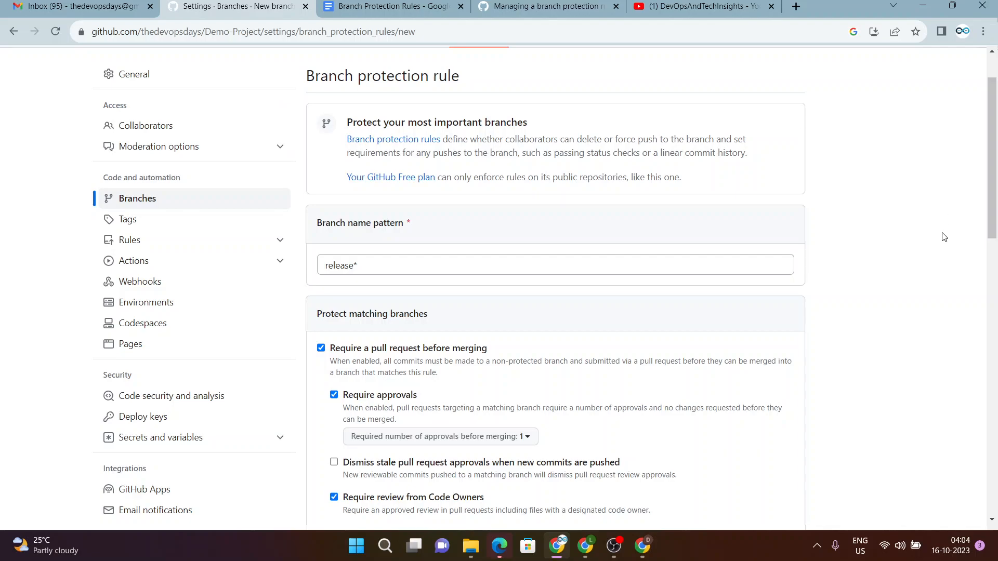
pyautogui.scroll(-5, 967, 191)
pyautogui.scroll(6, 968, 191)
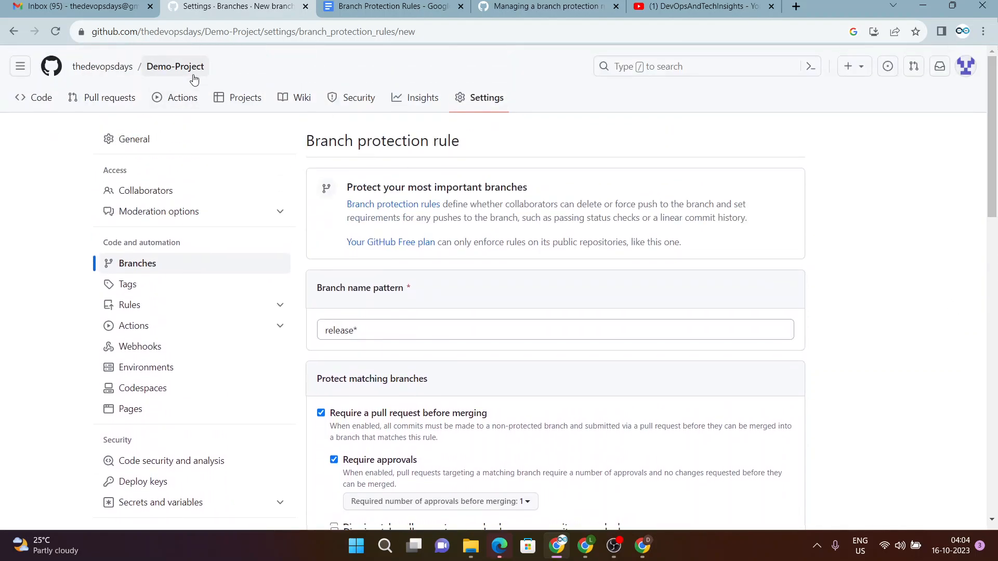
pyautogui.click(189, 67)
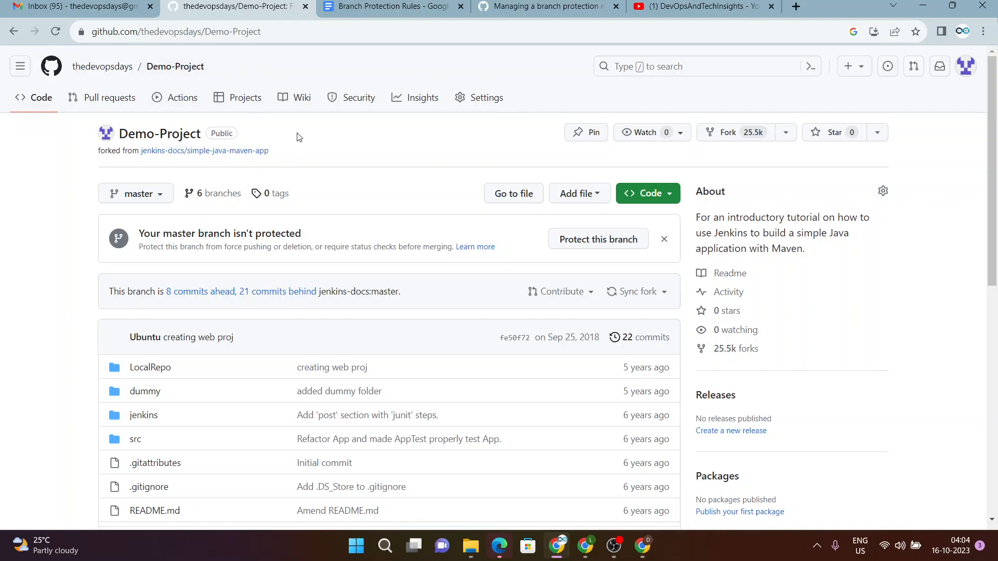
# Switch the Demo-Project branch selector from master to release.
pyautogui.click(144, 196)
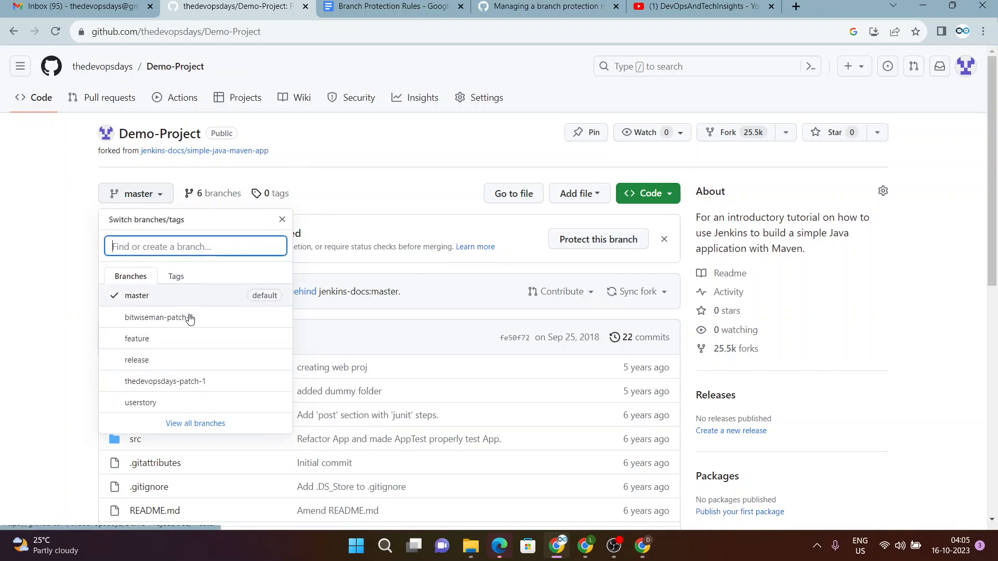
pyautogui.click(146, 362)
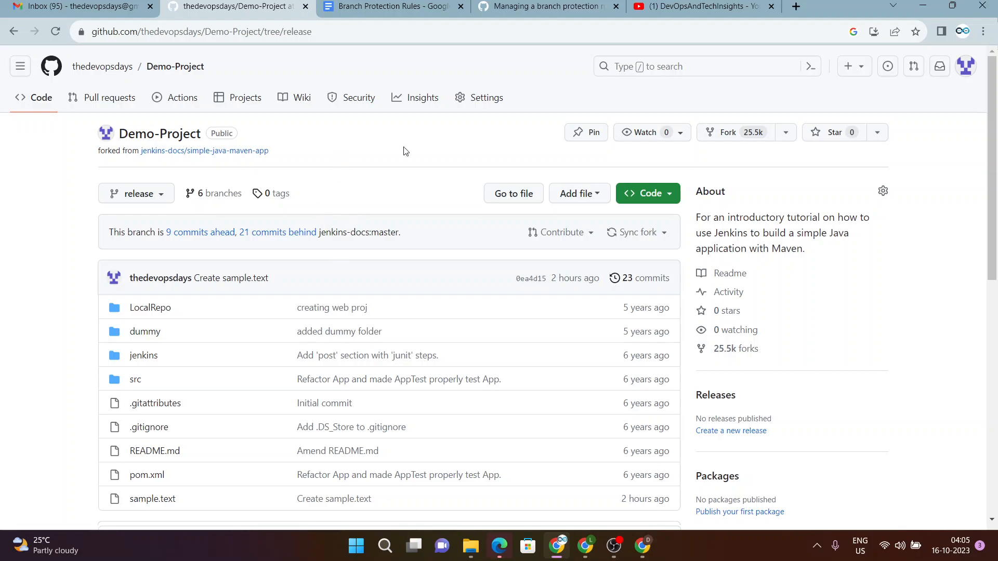
# Add a second line 'Testing123...' to sample.text and commit it directly to release.
pyautogui.click(161, 502)
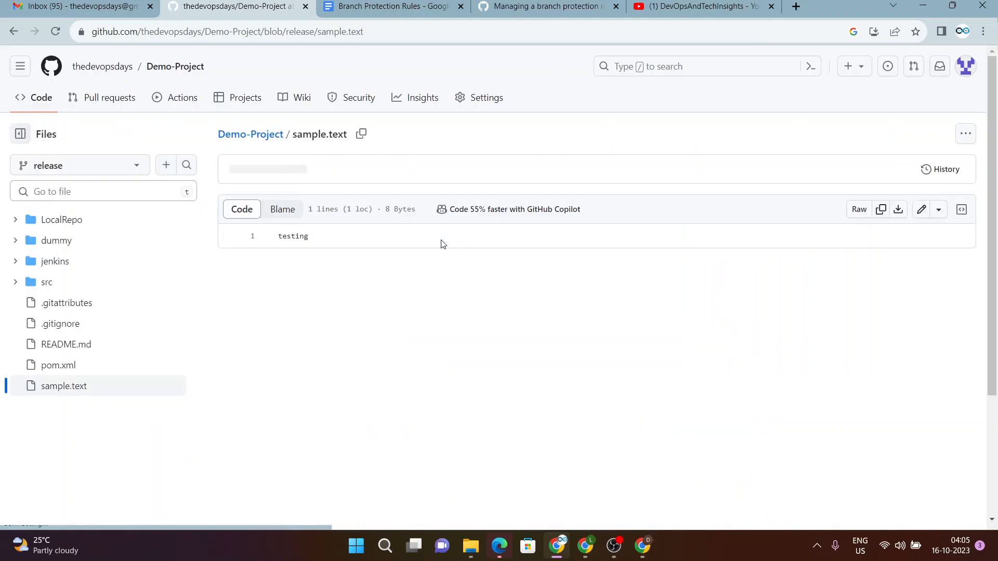
pyautogui.click(921, 208)
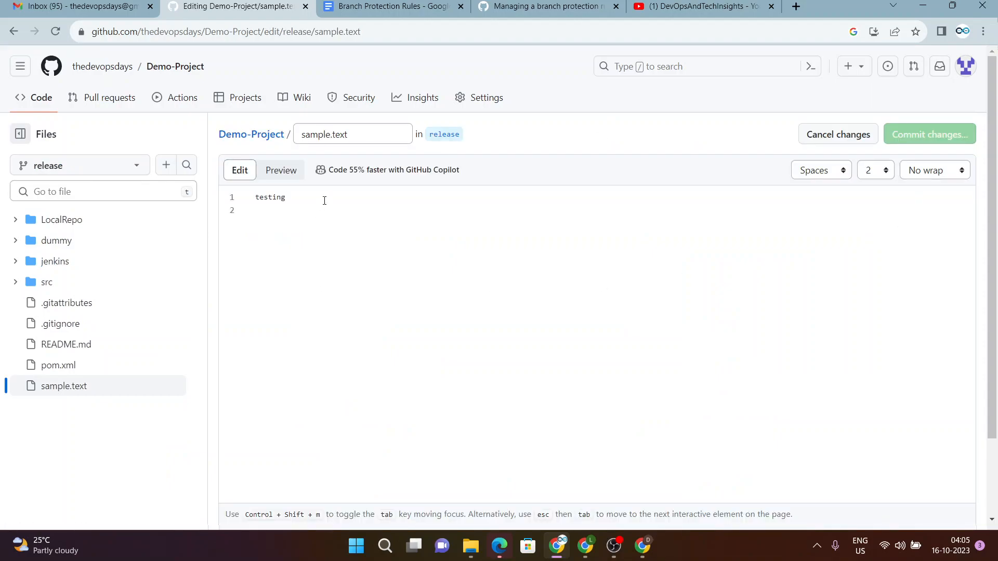
pyautogui.press('Return')
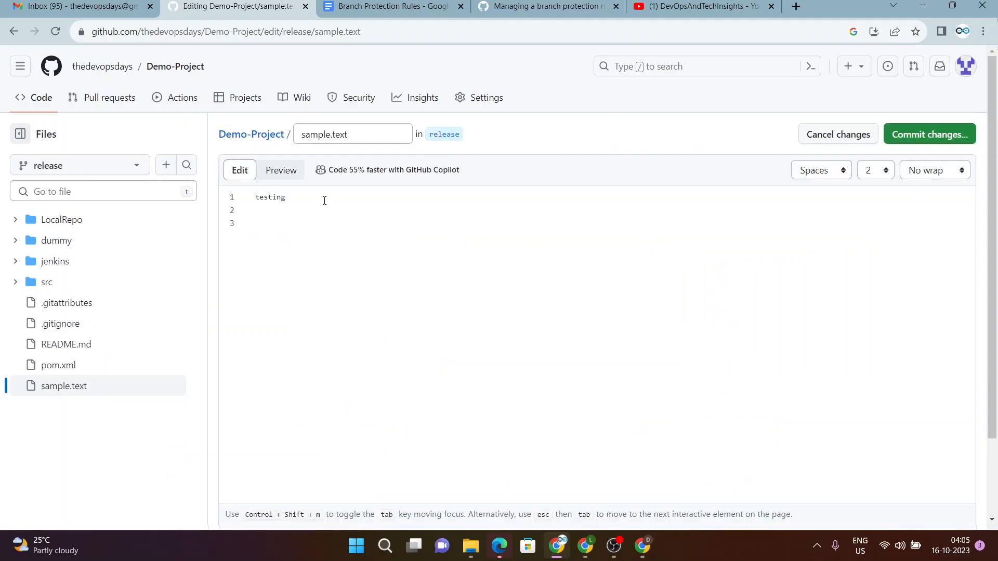
pyautogui.write('Testing123...')
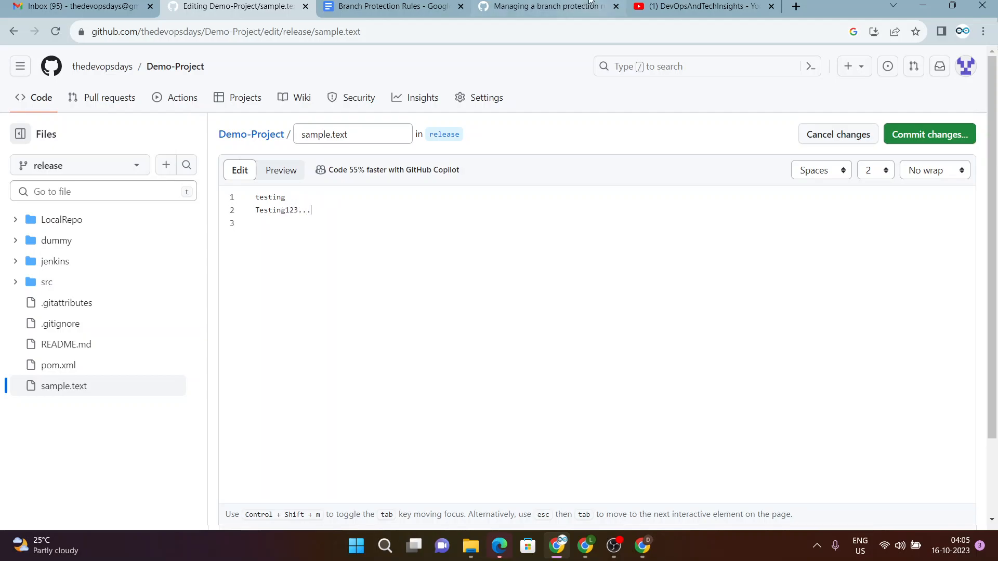
pyautogui.click(923, 134)
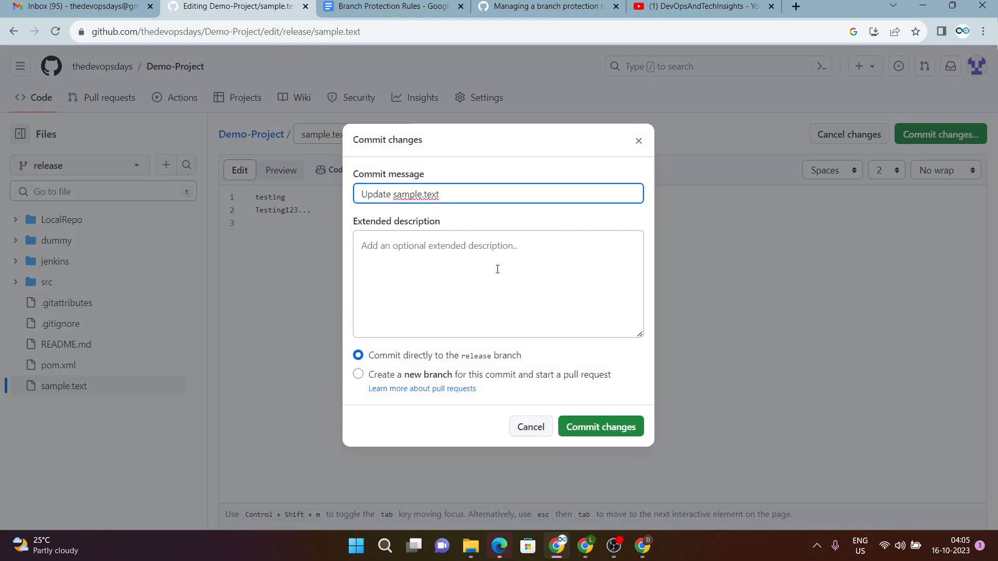
pyautogui.click(589, 433)
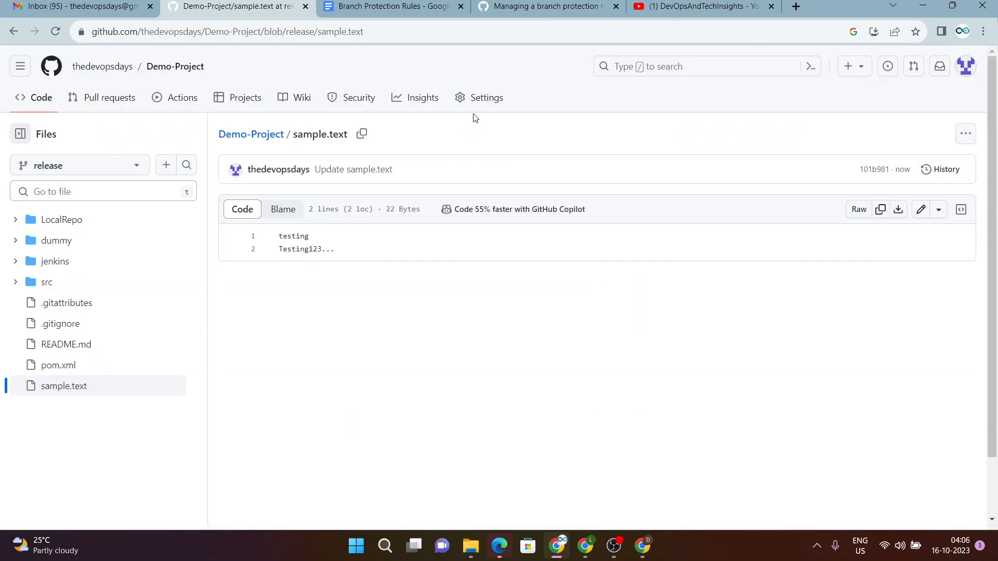
# Open Demo-Project's Settings and go to the Branches page showing no protection rules.
pyautogui.click(490, 100)
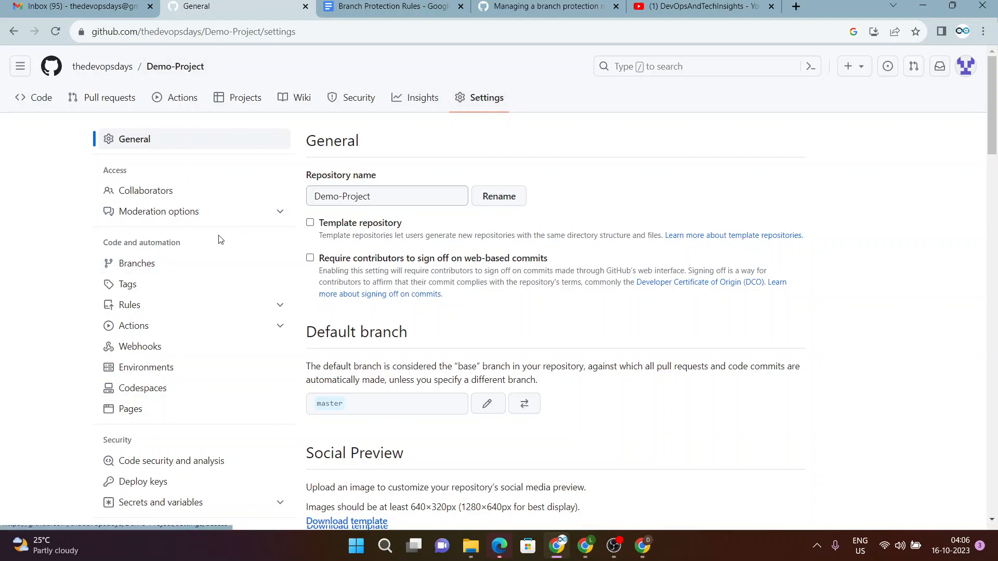
pyautogui.click(147, 265)
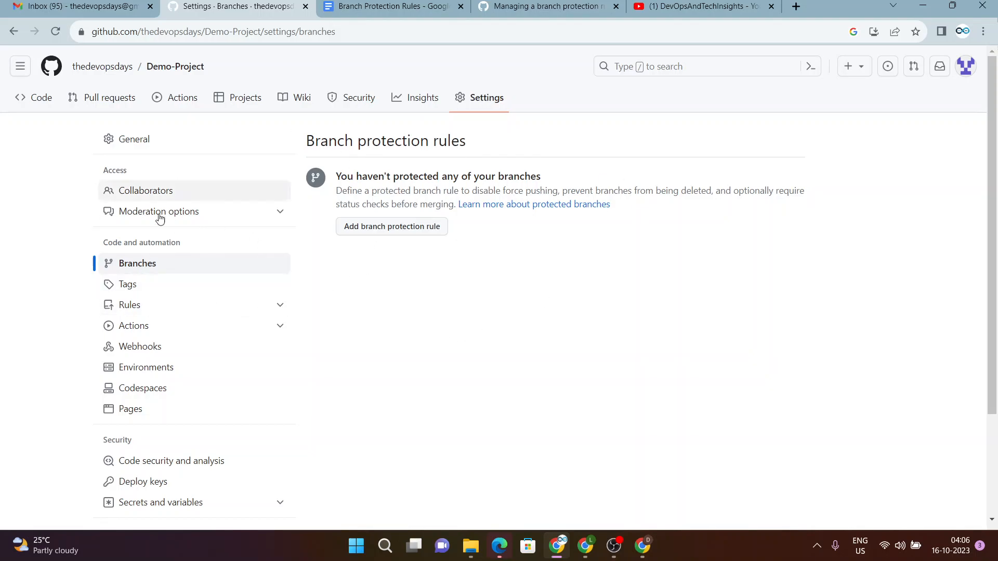
# Add a new branch protection rule with the branch name pattern 'release*'.
pyautogui.click(393, 229)
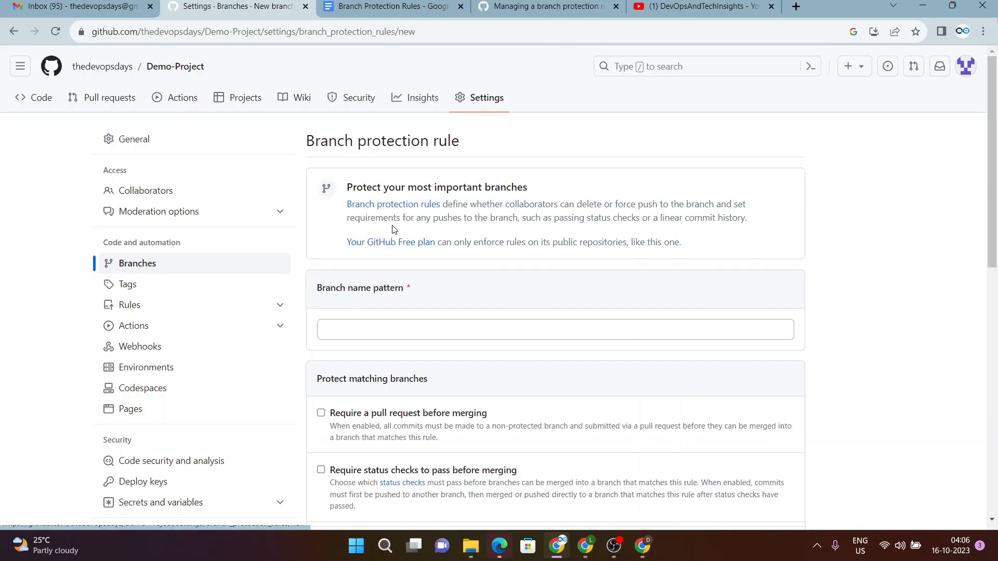
pyautogui.click(383, 328)
pyautogui.write('relea')
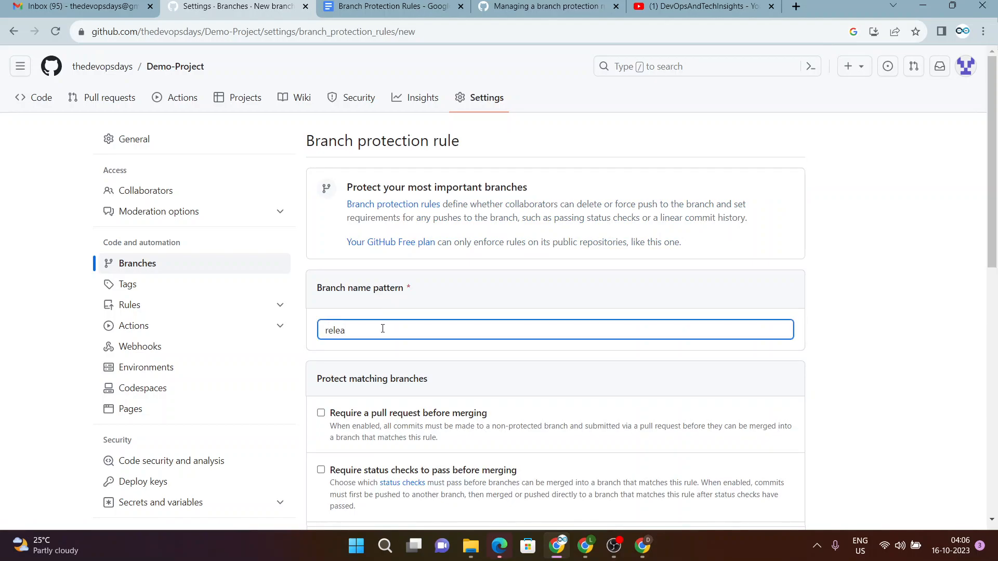
pyautogui.write('se*')
pyautogui.moveTo(353, 331); pyautogui.dragTo(323, 333)
pyautogui.scroll(-2, 440, 383)
pyautogui.scroll(-1, 440, 384)
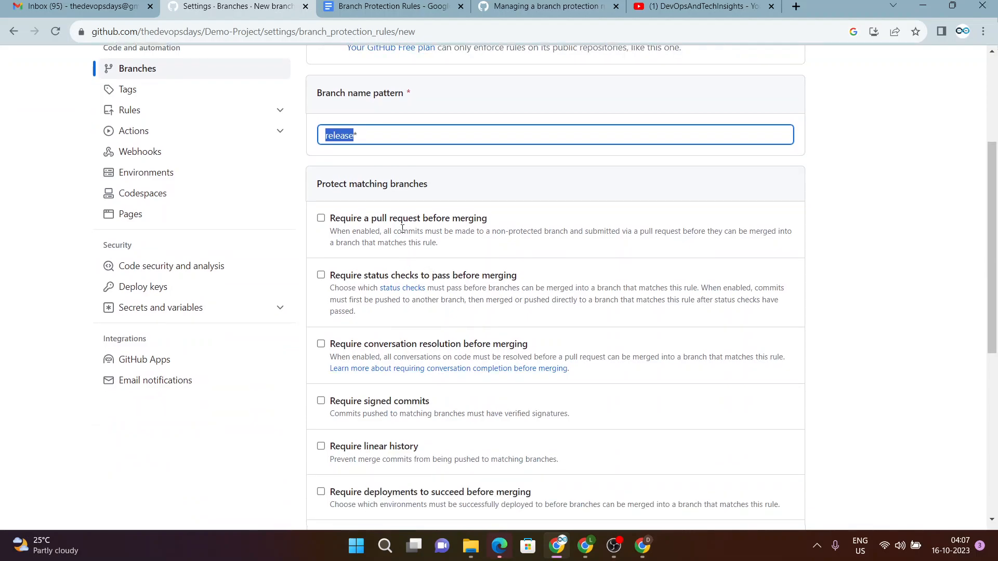
pyautogui.scroll(-3, 426, 328)
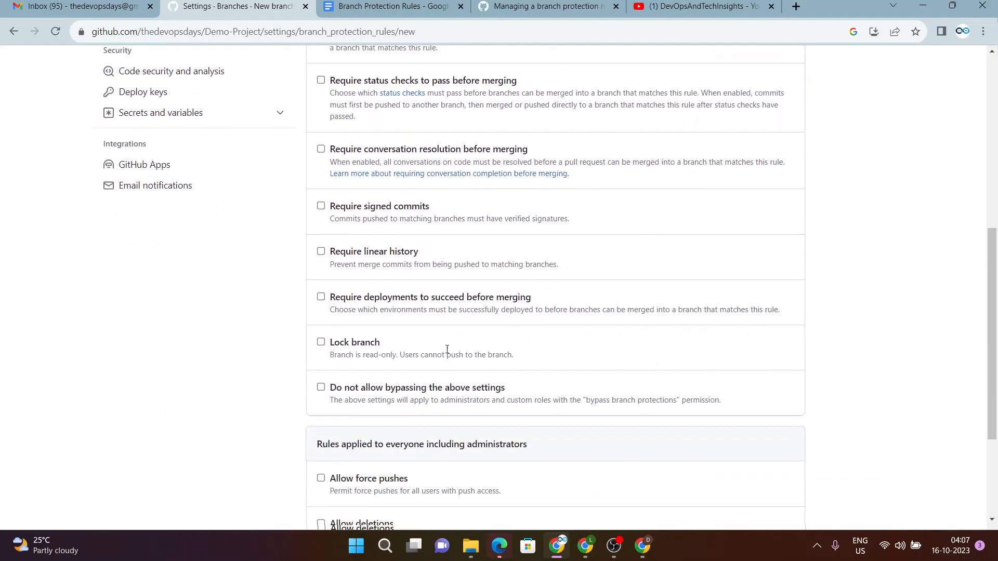
pyautogui.scroll(3, 445, 331)
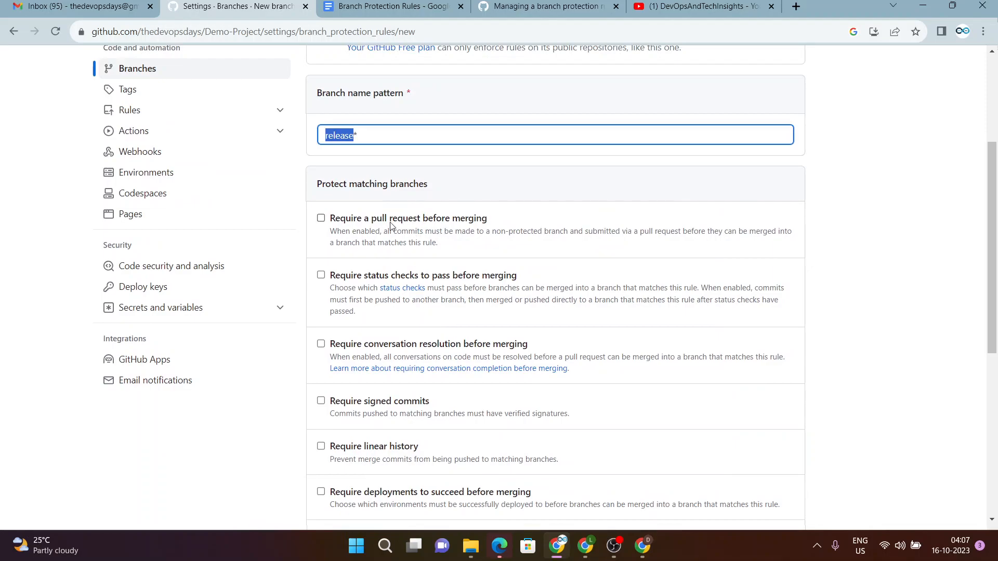
# Enable 'Require a pull request before merging' with required approvals kept at 1.
pyautogui.click(392, 219)
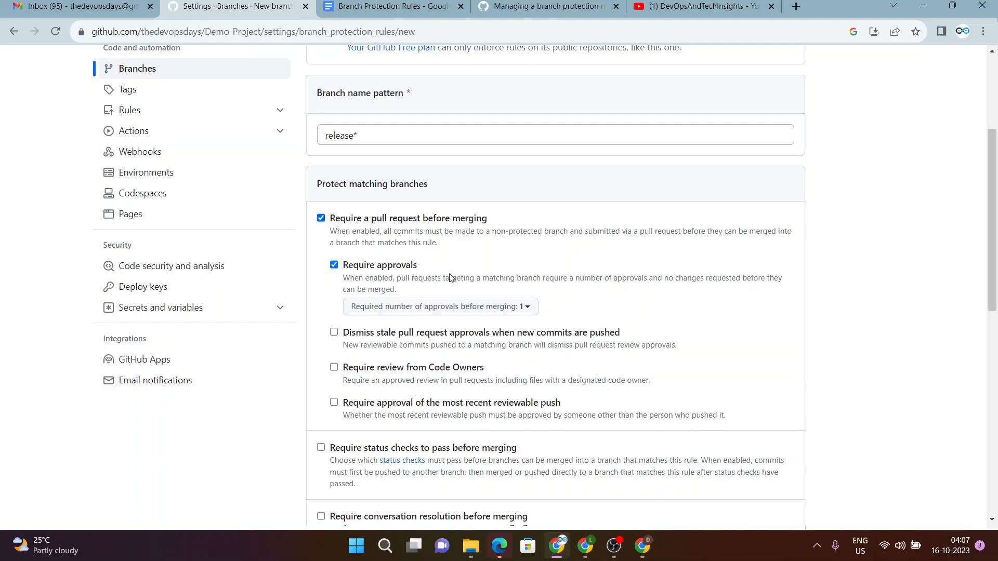
pyautogui.click(498, 308)
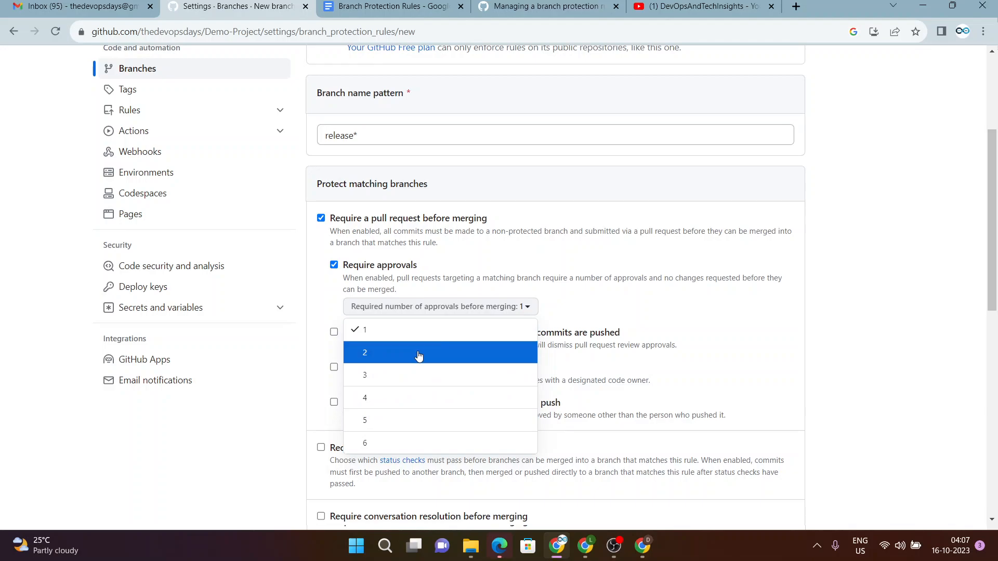
pyautogui.click(938, 255)
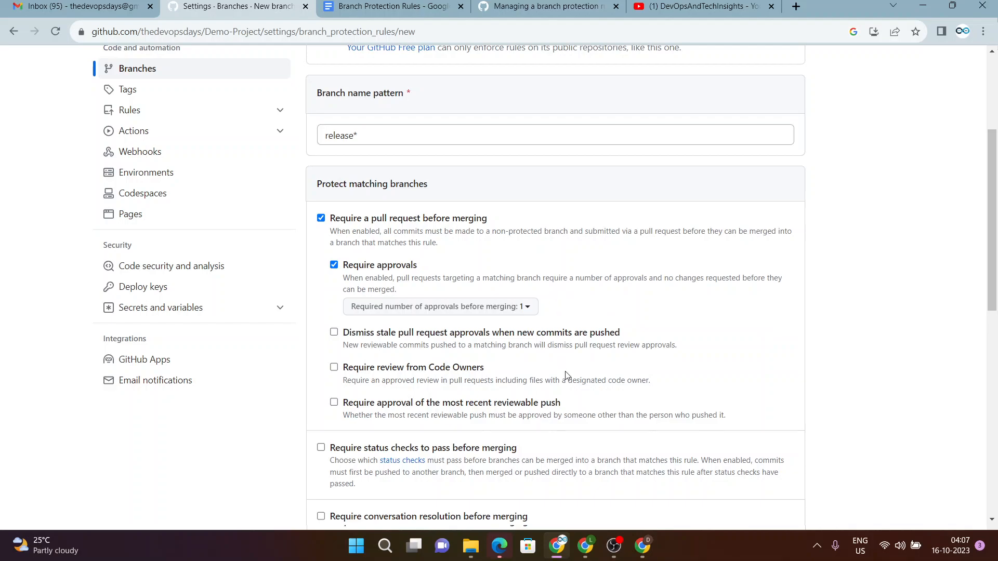
pyautogui.scroll(-1, 569, 372)
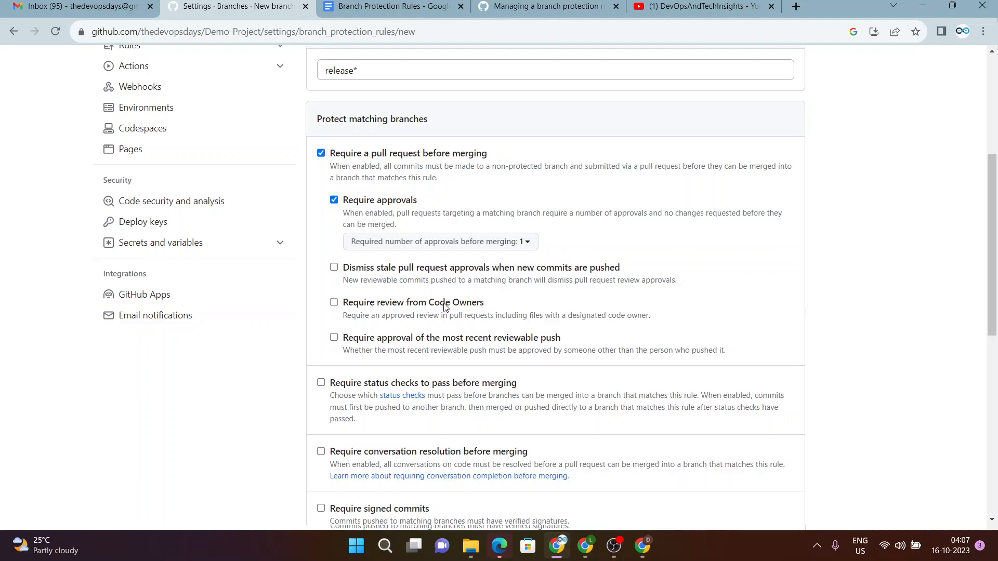
# Tick Require review from Code Owners on the release* rule.
pyautogui.click(389, 308)
pyautogui.scroll(-2, 539, 376)
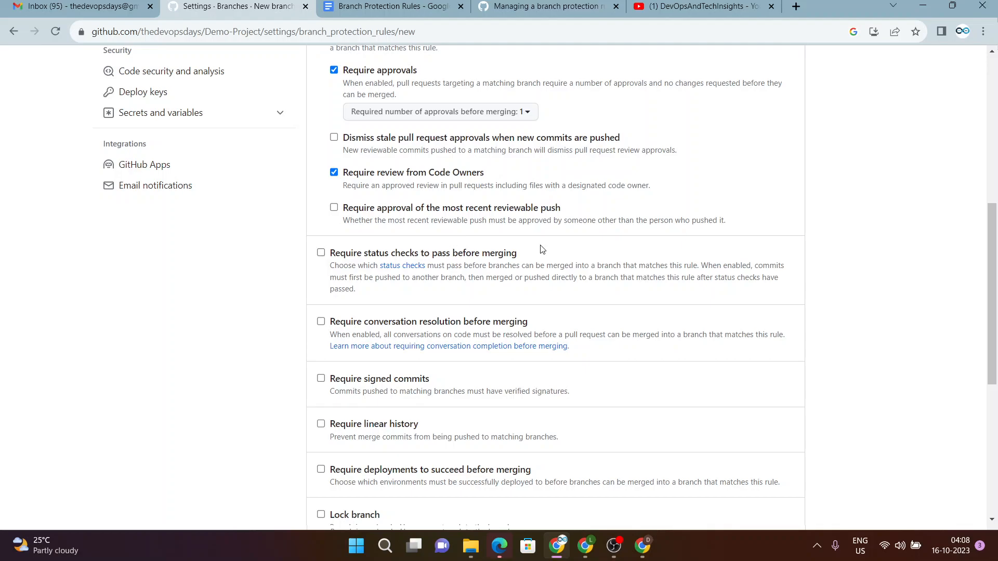
# Turn on Require status checks to pass before merging for the release* rule.
pyautogui.click(387, 254)
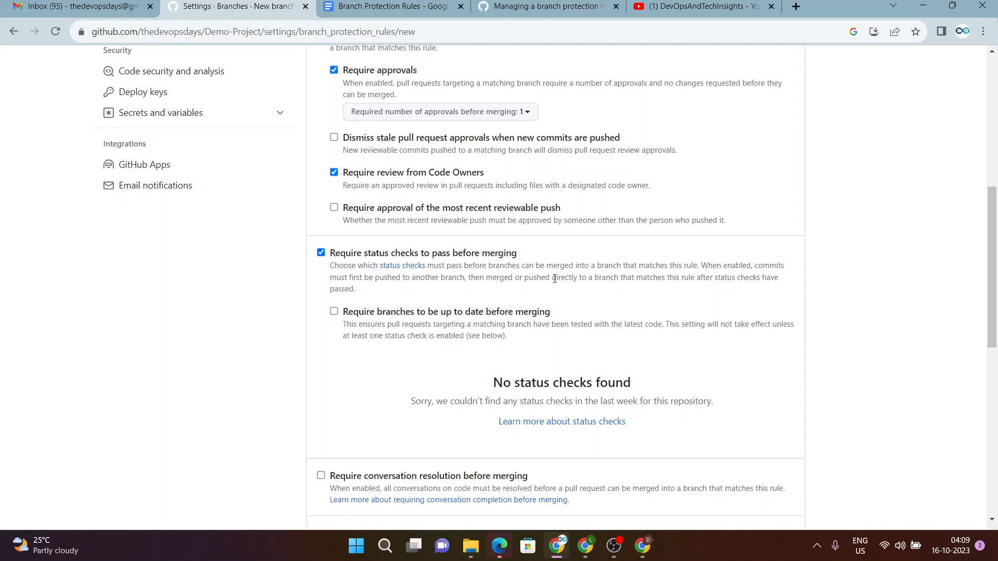
pyautogui.scroll(-1, 549, 314)
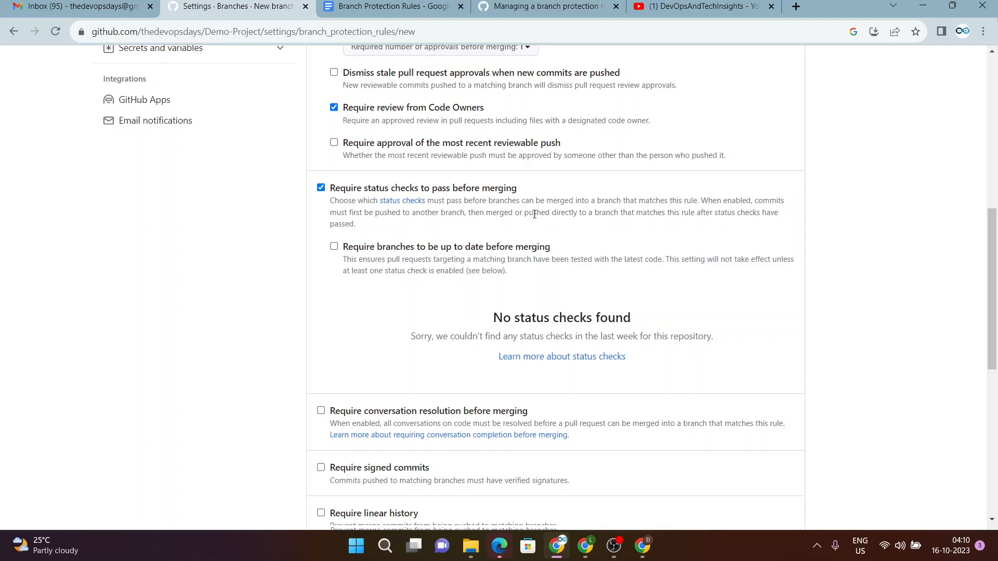
# Stop administrators from bypassing the release* rule's settings.
pyautogui.scroll(-2, 536, 408)
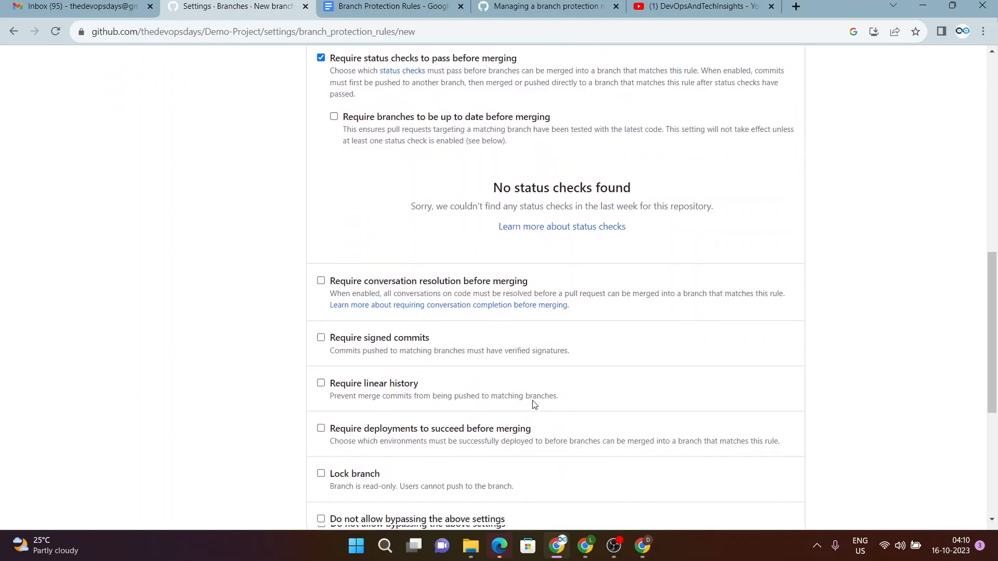
pyautogui.scroll(-3, 469, 373)
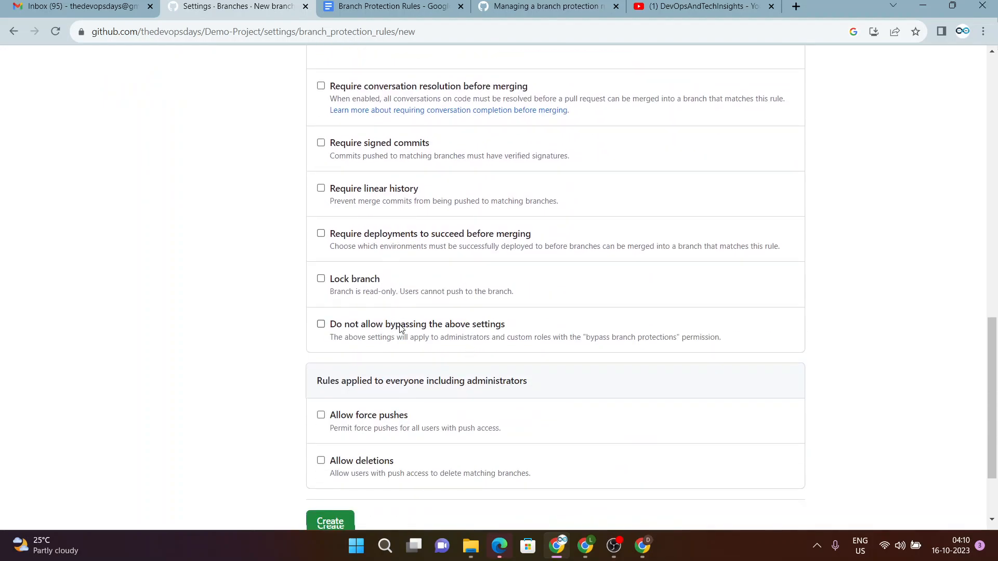
pyautogui.click(469, 325)
# Review the release* rule options and create the rule.
pyautogui.scroll(-3, 517, 376)
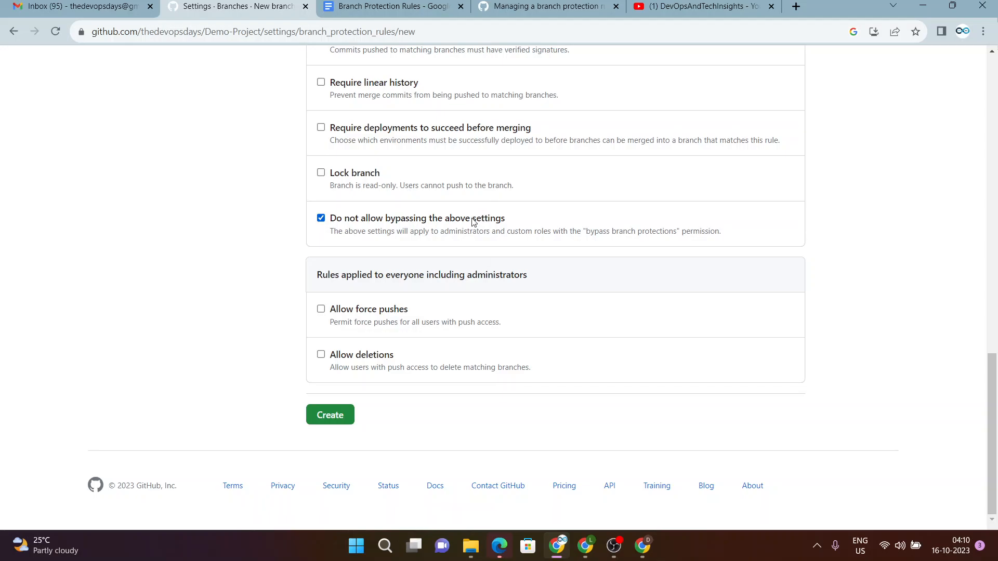
pyautogui.scroll(3, 479, 217)
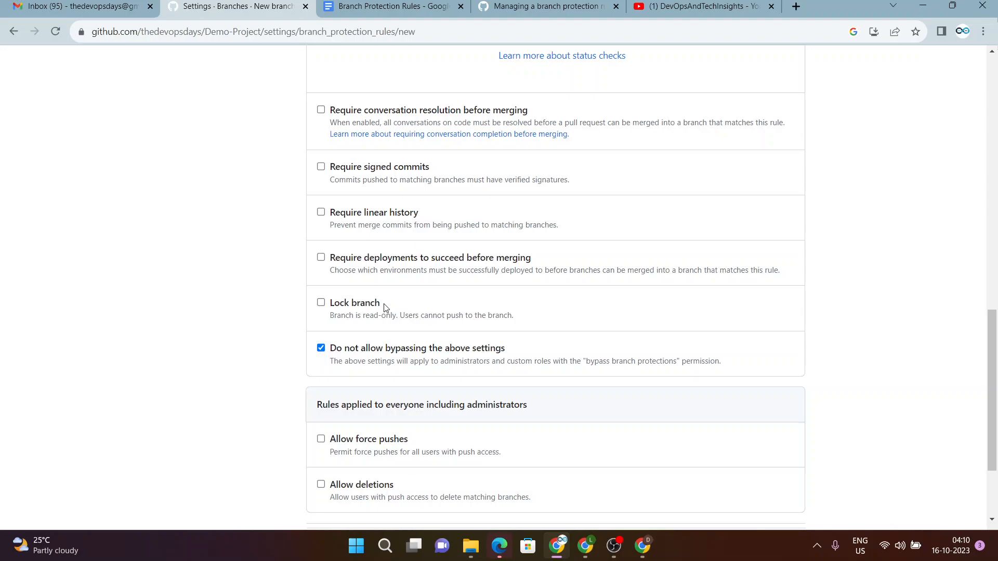
pyautogui.scroll(-1, 439, 373)
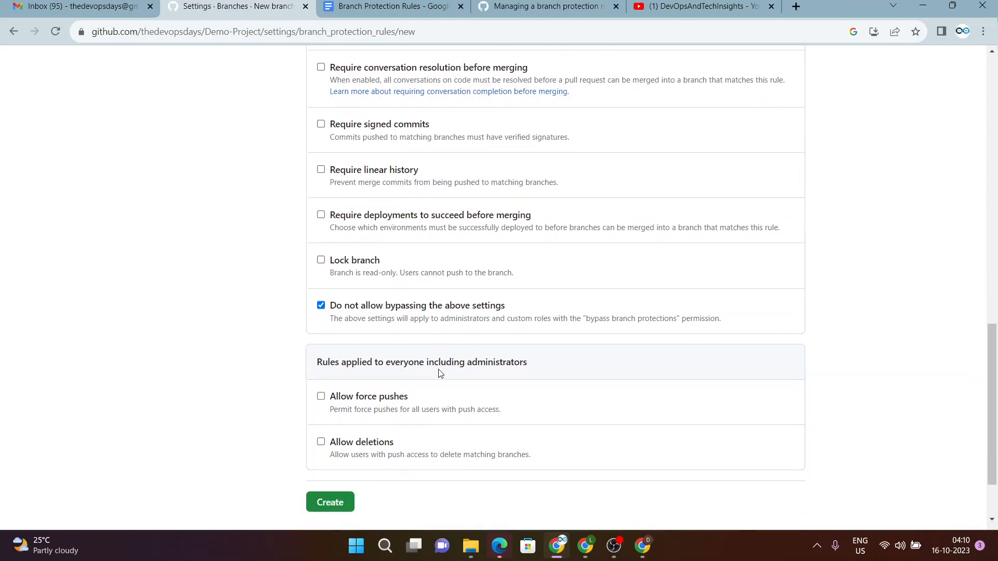
pyautogui.scroll(8, 517, 212)
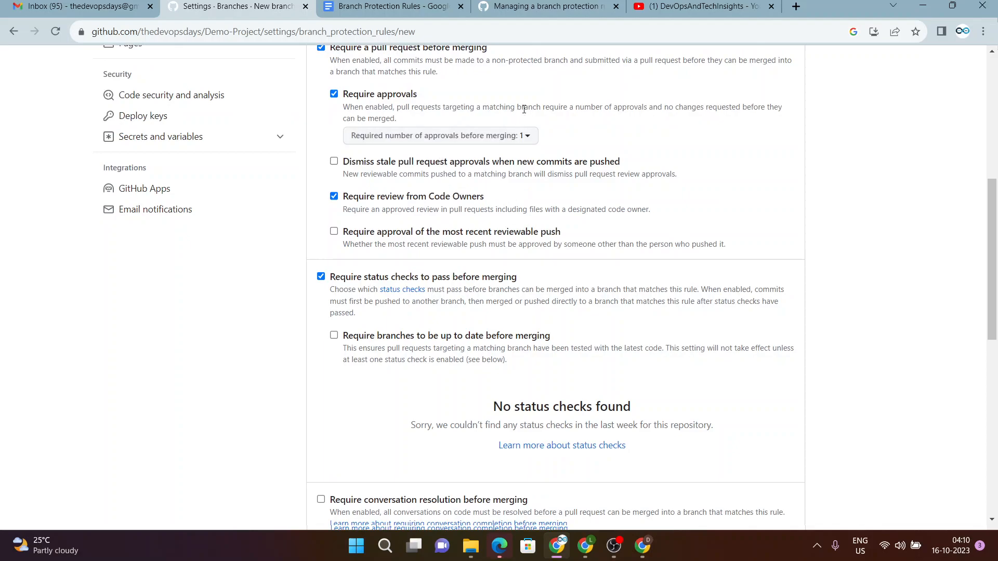
pyautogui.scroll(2, 540, 169)
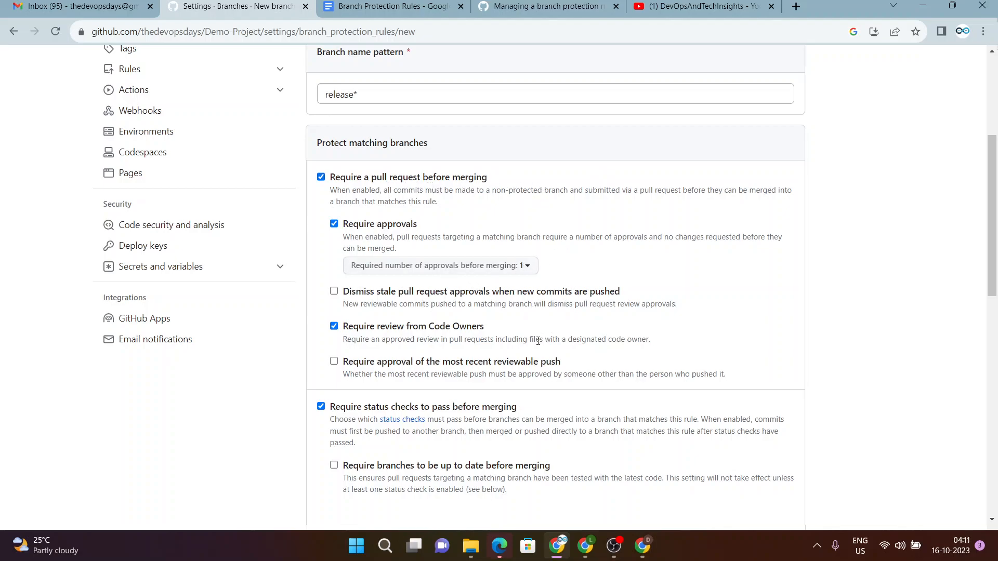
pyautogui.scroll(3, 520, 323)
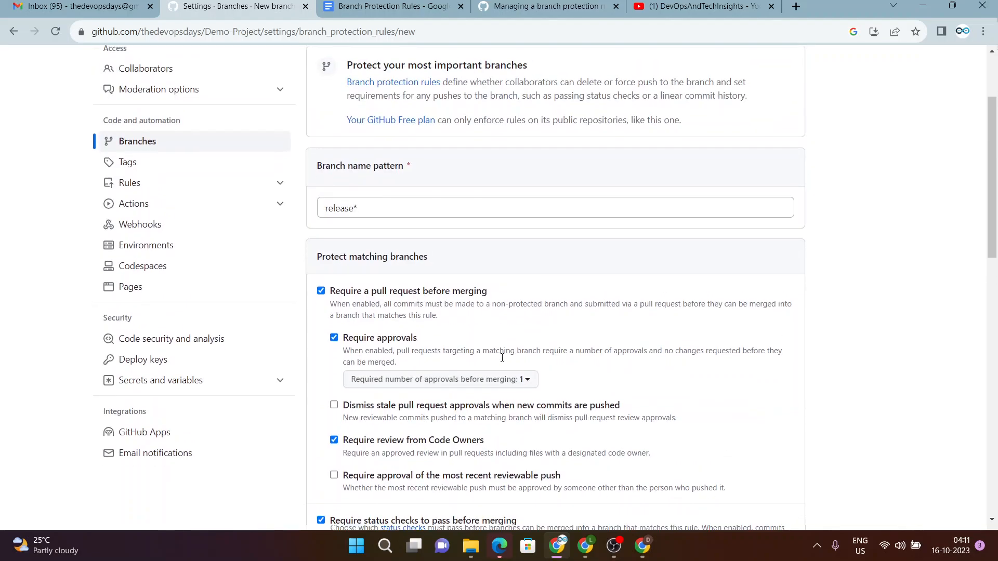
pyautogui.scroll(-4, 472, 356)
pyautogui.scroll(-1, 496, 361)
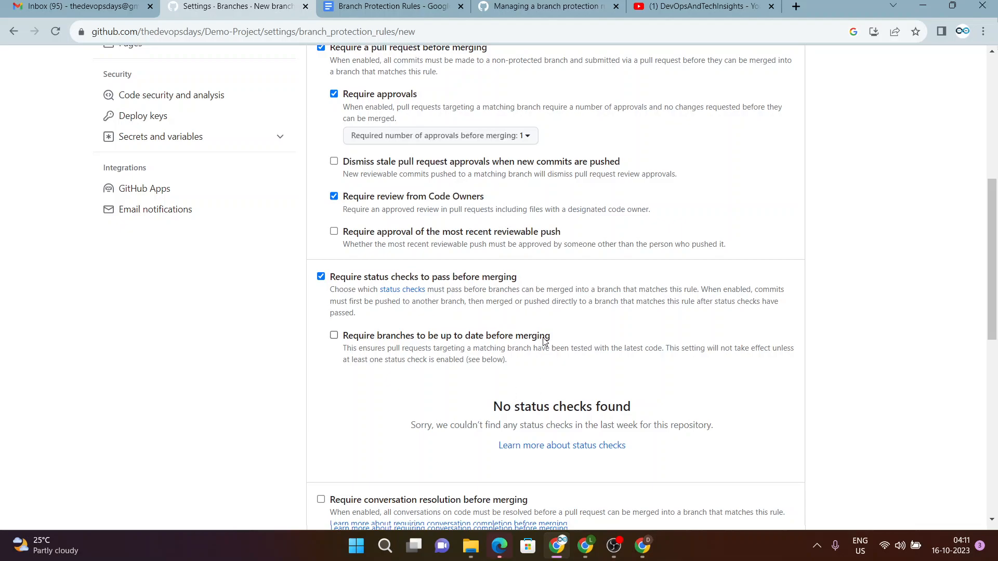
pyautogui.scroll(-5, 521, 367)
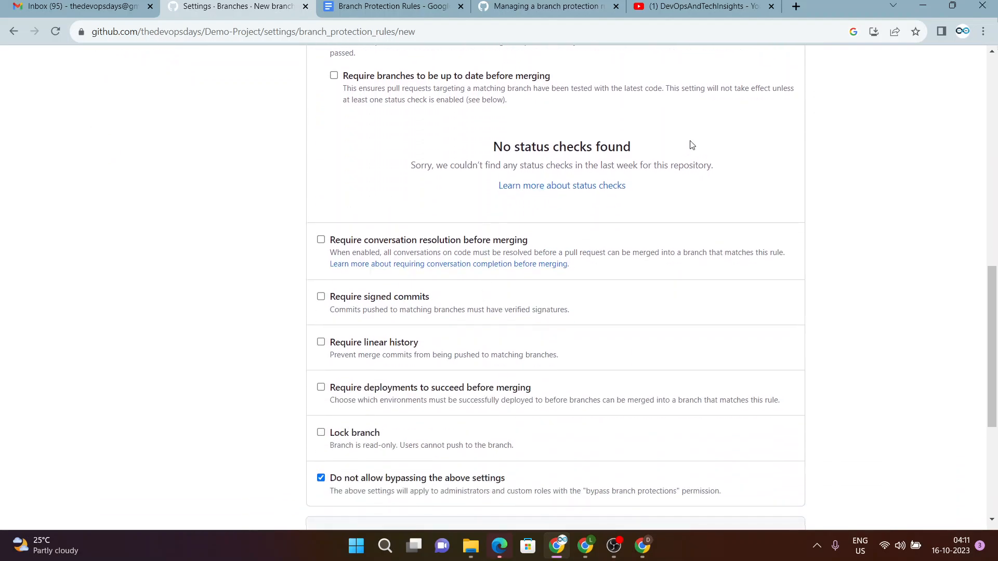
pyautogui.scroll(-1, 580, 331)
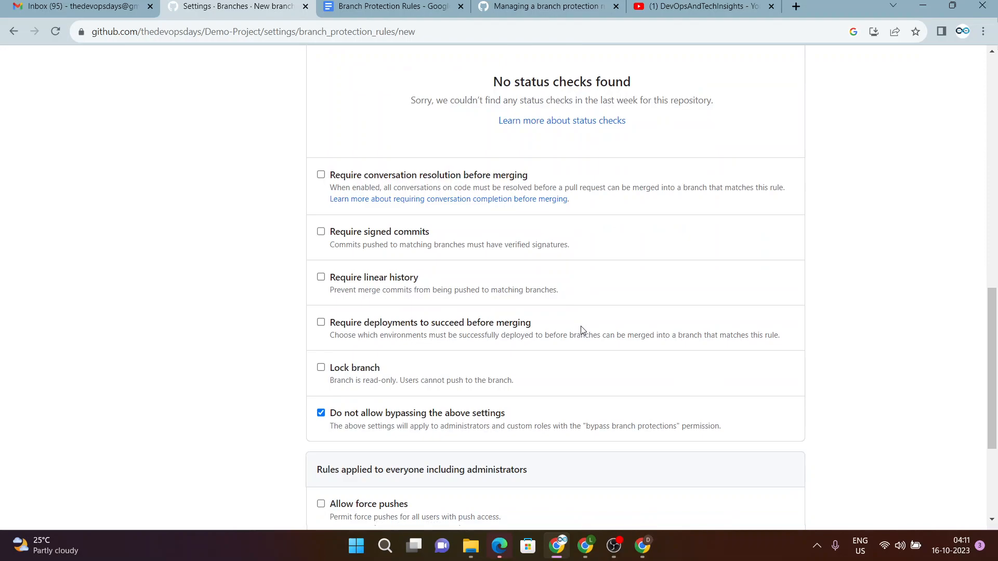
pyautogui.scroll(-1, 619, 367)
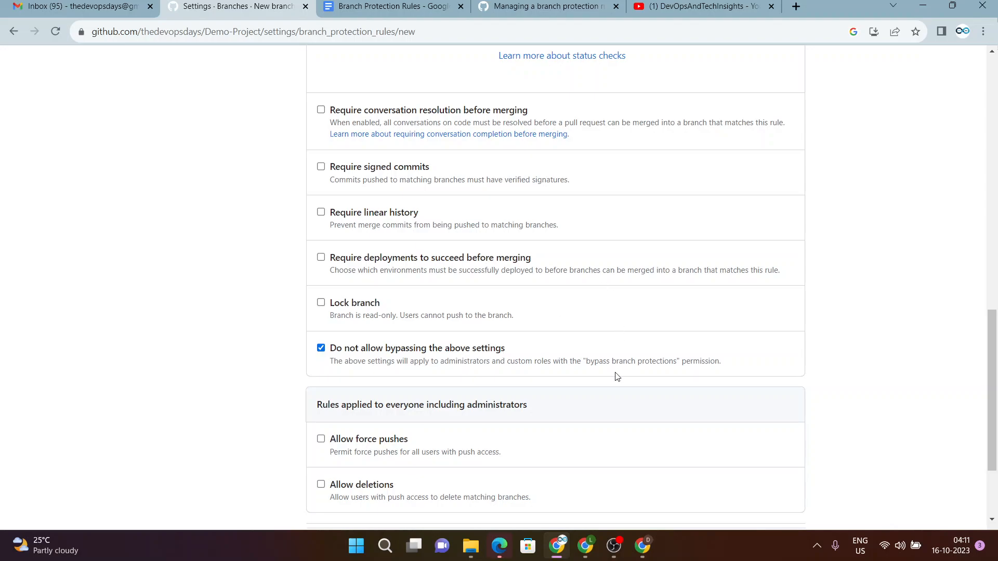
pyautogui.scroll(-1, 619, 380)
pyautogui.scroll(-1, 619, 381)
pyautogui.click(335, 420)
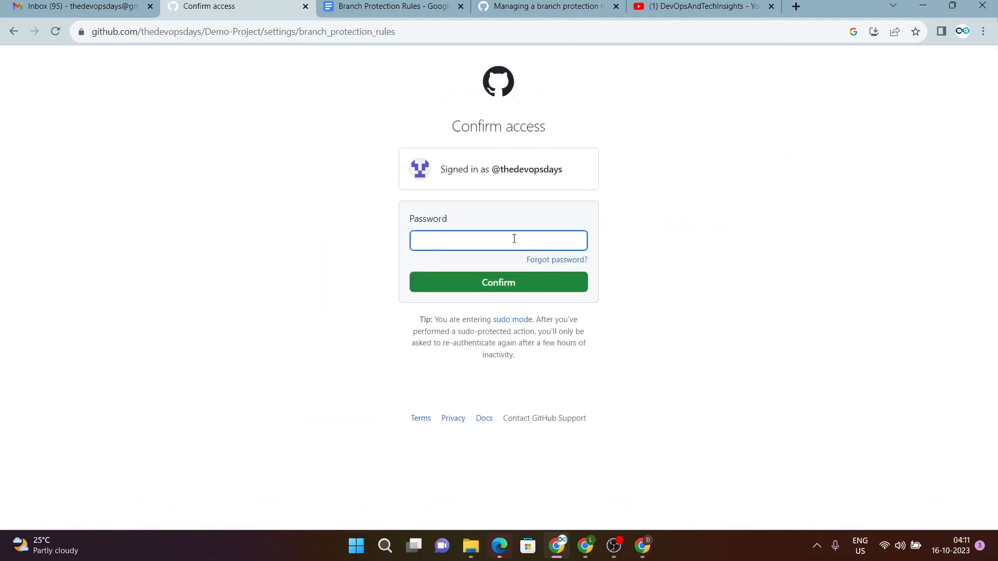
# Enter the account password on Confirm access to finish creating the release* rule.
pyautogui.write('•••••••••')
pyautogui.press('Return')
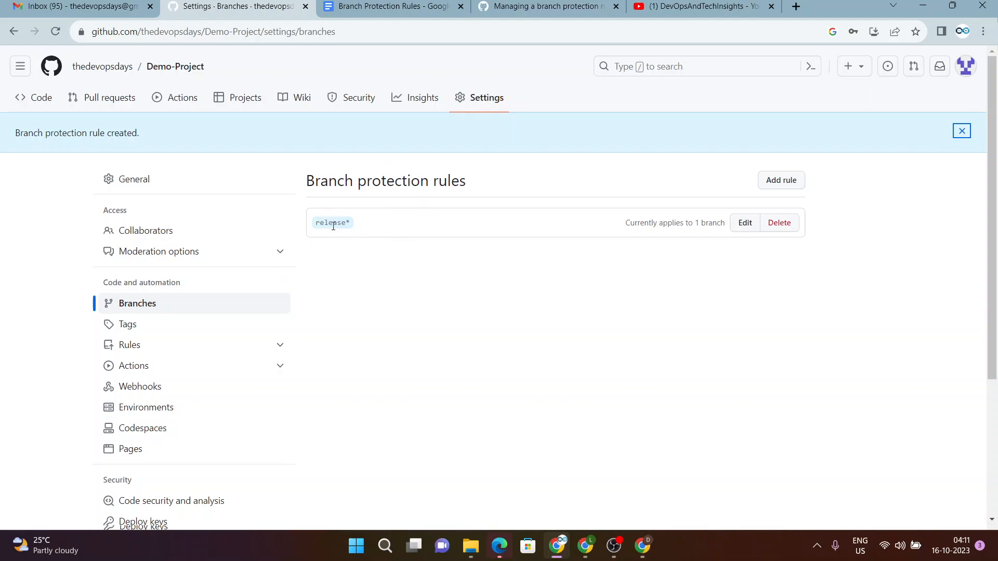
# Return to Demo-Project, switch to the release branch and open sample.text.
pyautogui.click(177, 70)
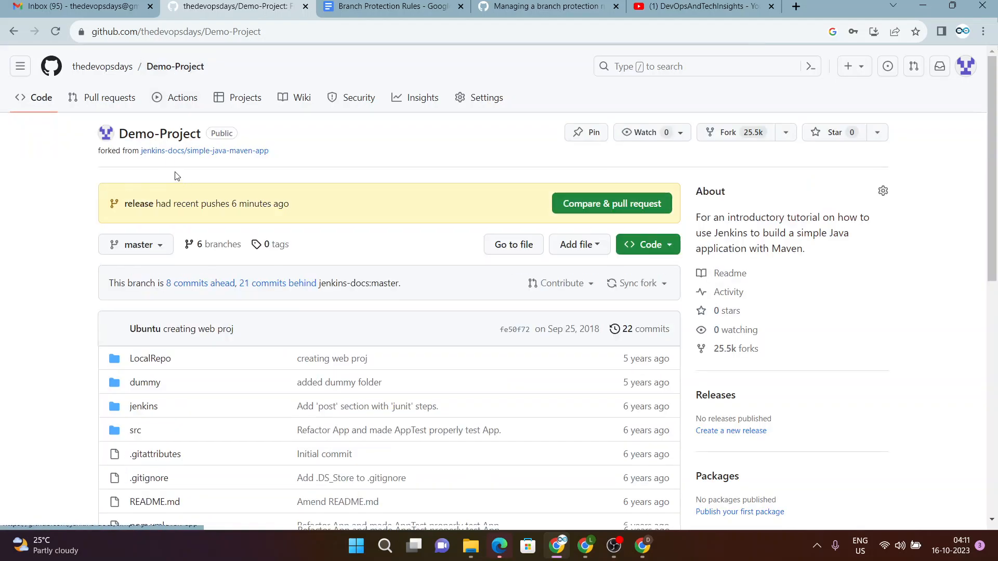
pyautogui.click(139, 204)
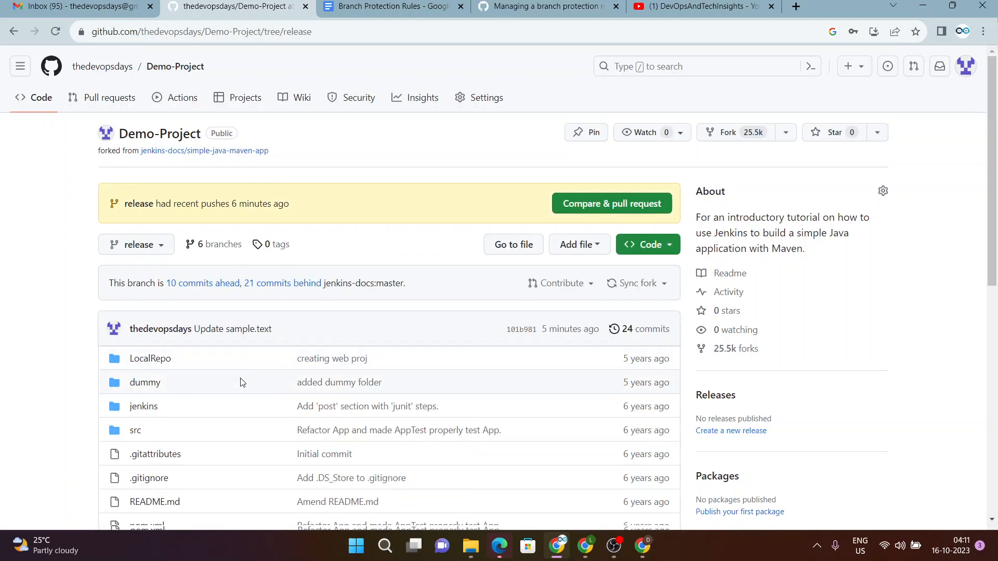
pyautogui.scroll(-1, 243, 390)
pyautogui.scroll(1, 245, 294)
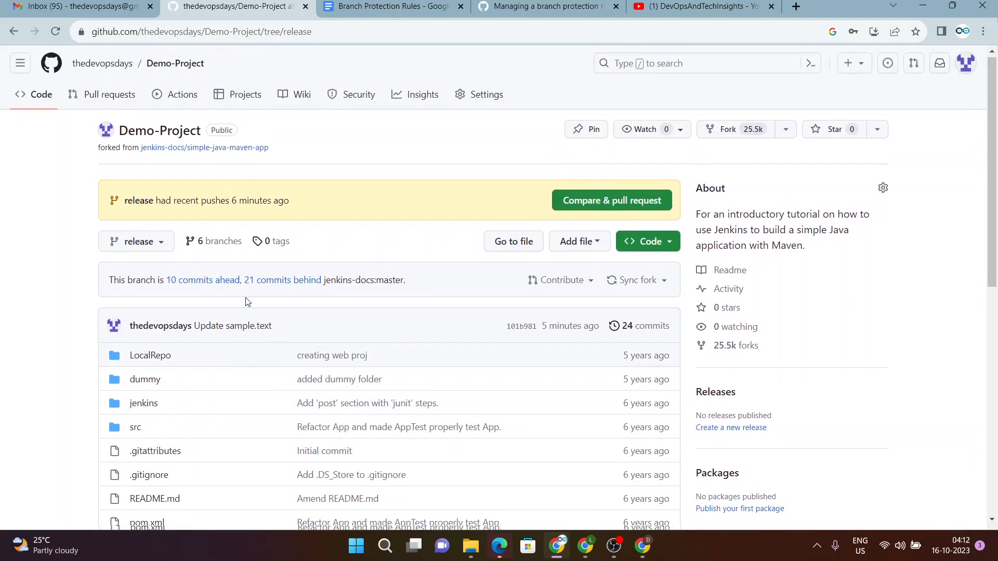
pyautogui.scroll(-5, 209, 413)
pyautogui.click(157, 294)
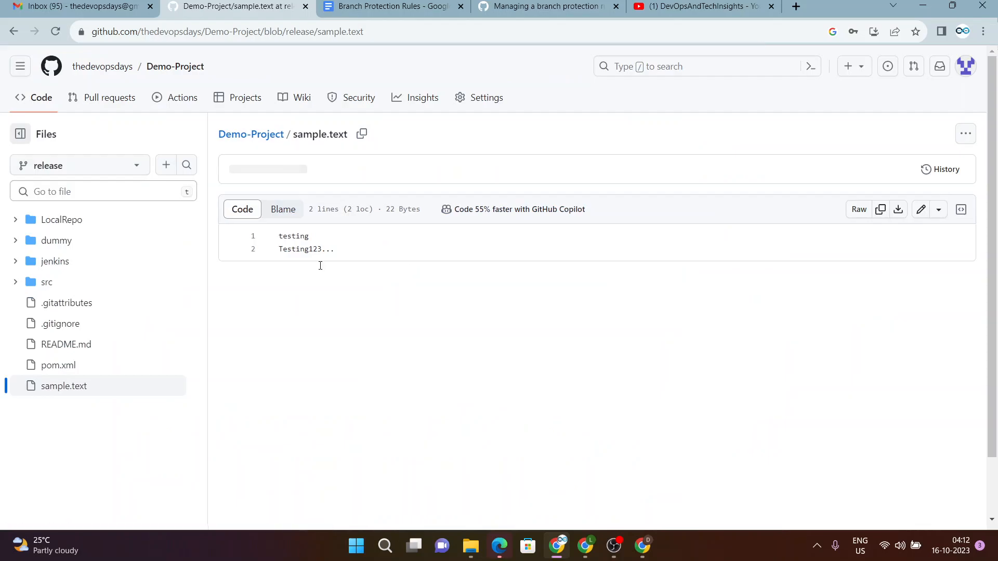
# Edit sample.text on release, adding a third line 'Testng branch potet'.
pyautogui.click(921, 210)
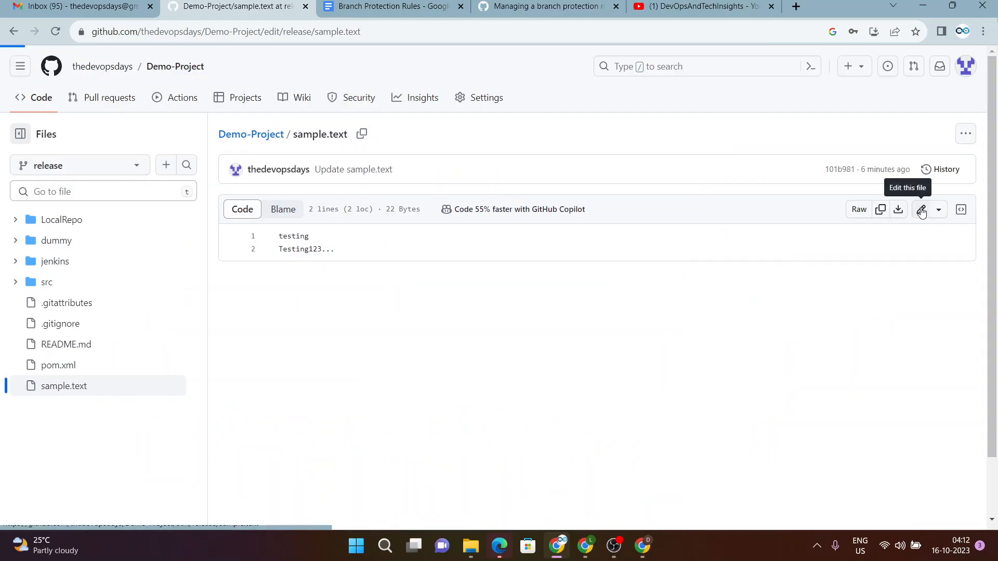
pyautogui.click(339, 214)
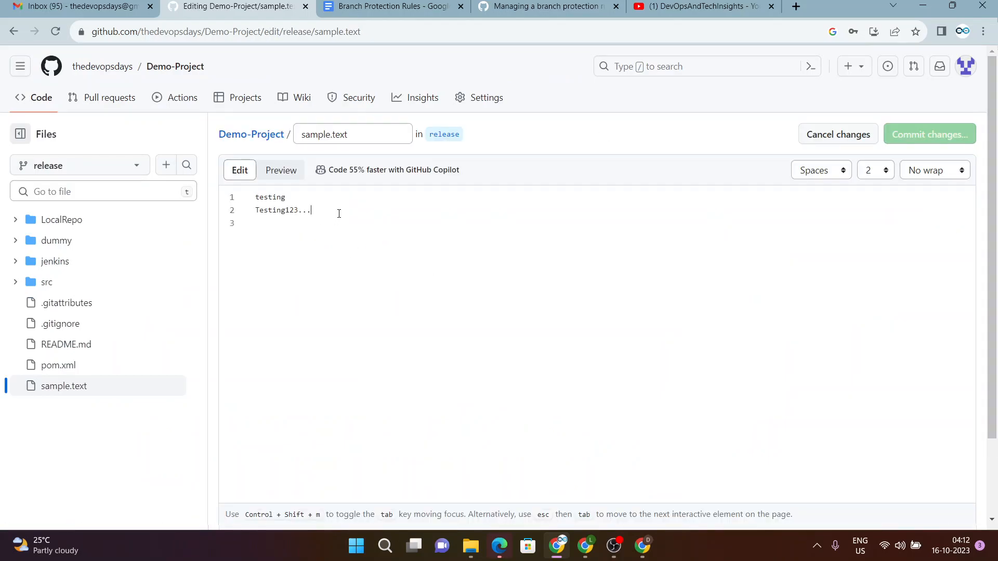
pyautogui.press('Return')
pyautogui.write('Testng b')
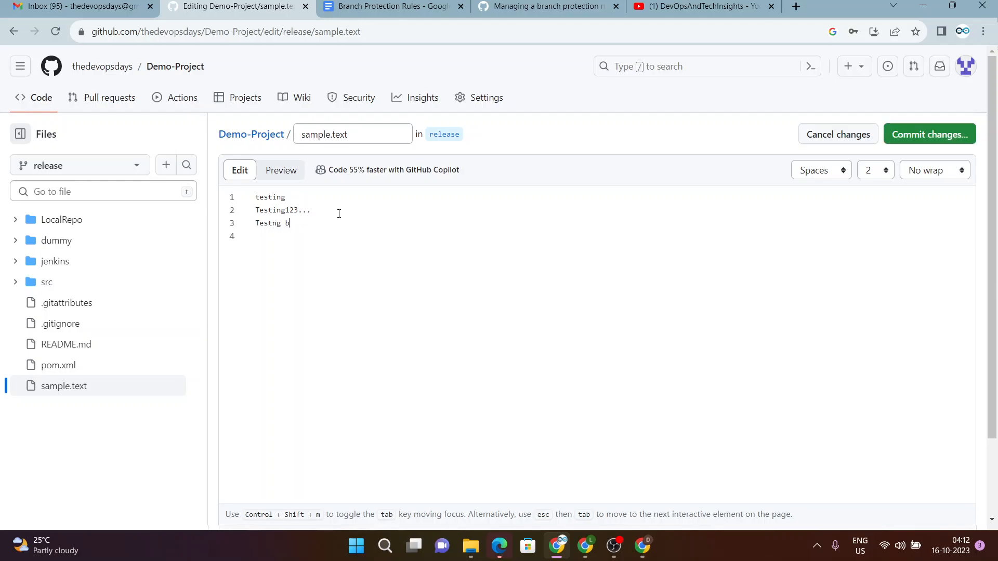
pyautogui.write('ranch potet')
# Open the commit dialog and check the warning that release is protected.
pyautogui.click(936, 136)
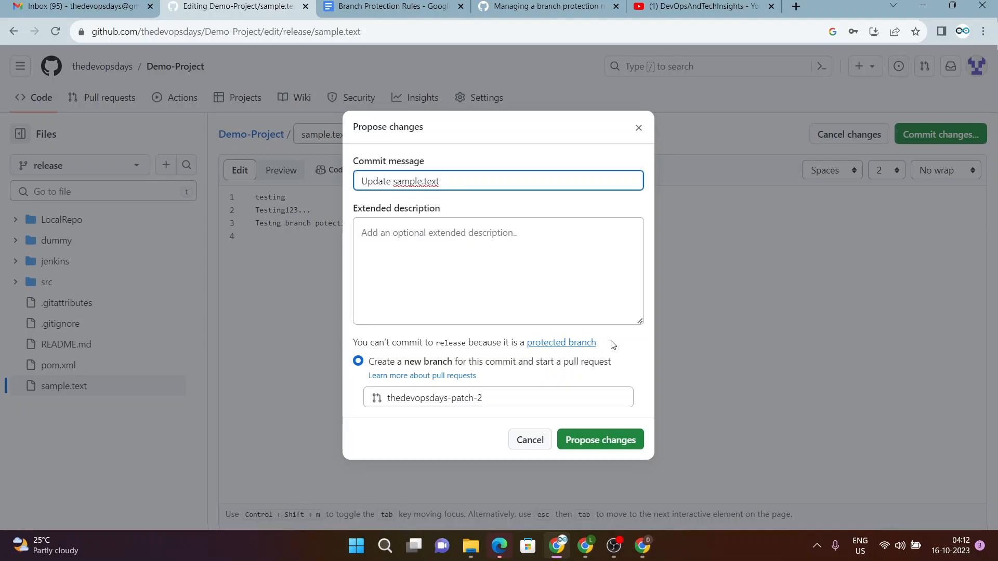
pyautogui.moveTo(617, 345); pyautogui.dragTo(353, 345)
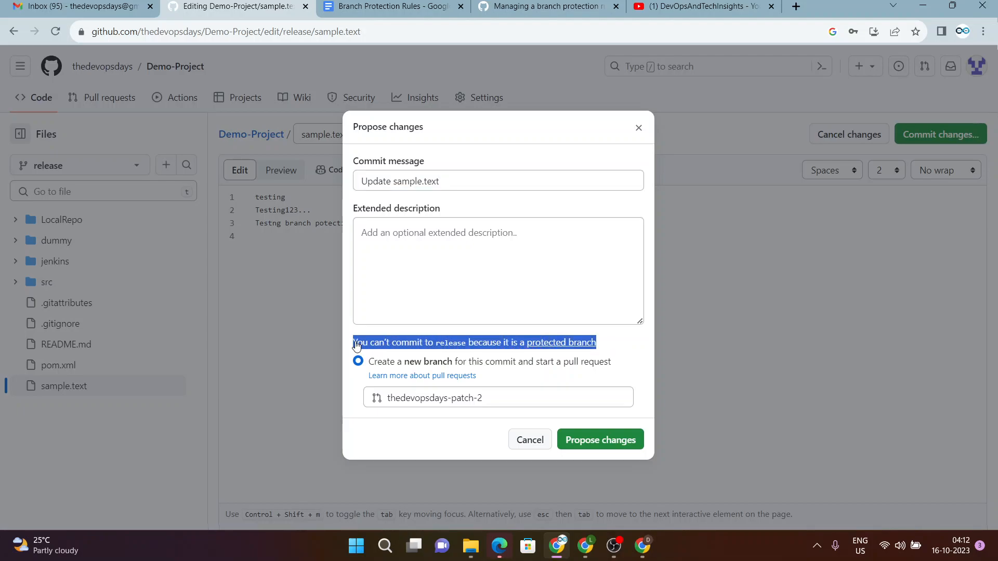
pyautogui.click(628, 365)
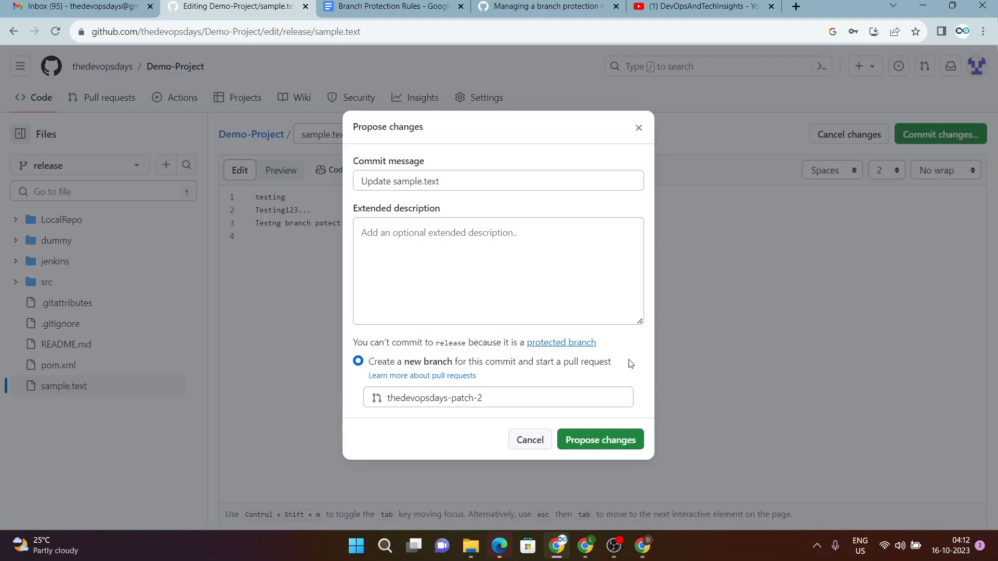
# Commit to a new patch branch and open pull request 'Update sample.text' into release.
pyautogui.click(590, 440)
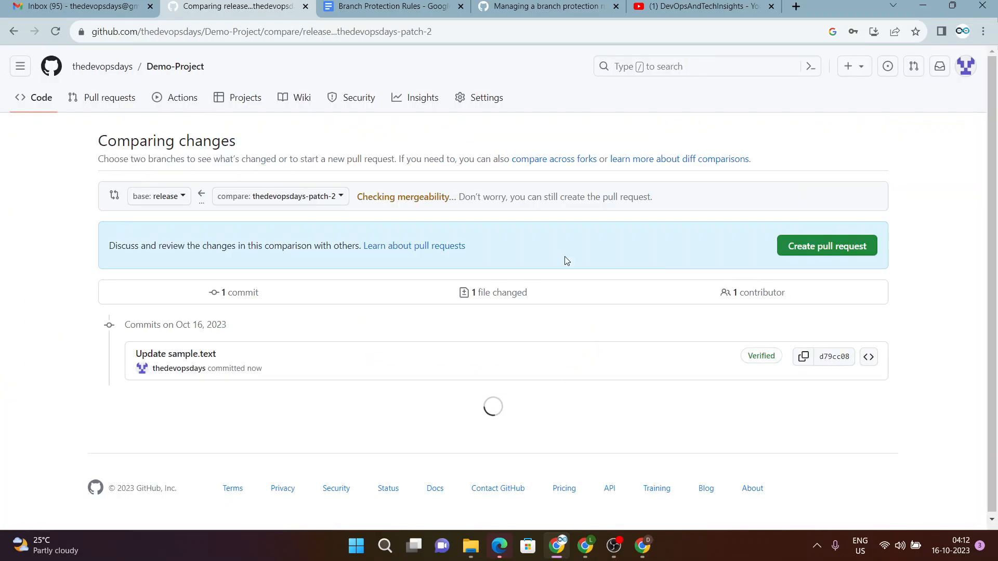
pyautogui.click(823, 251)
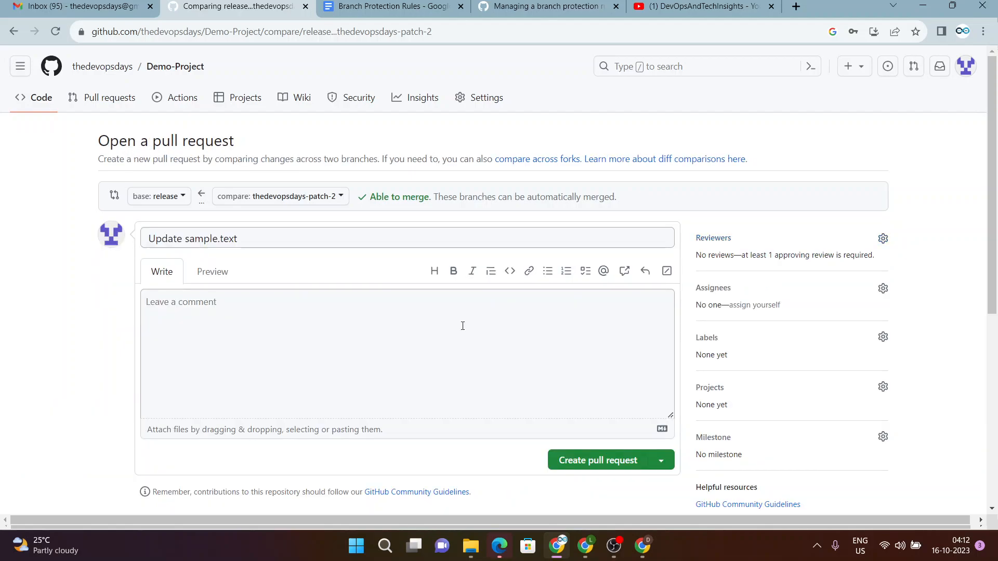
pyautogui.click(318, 329)
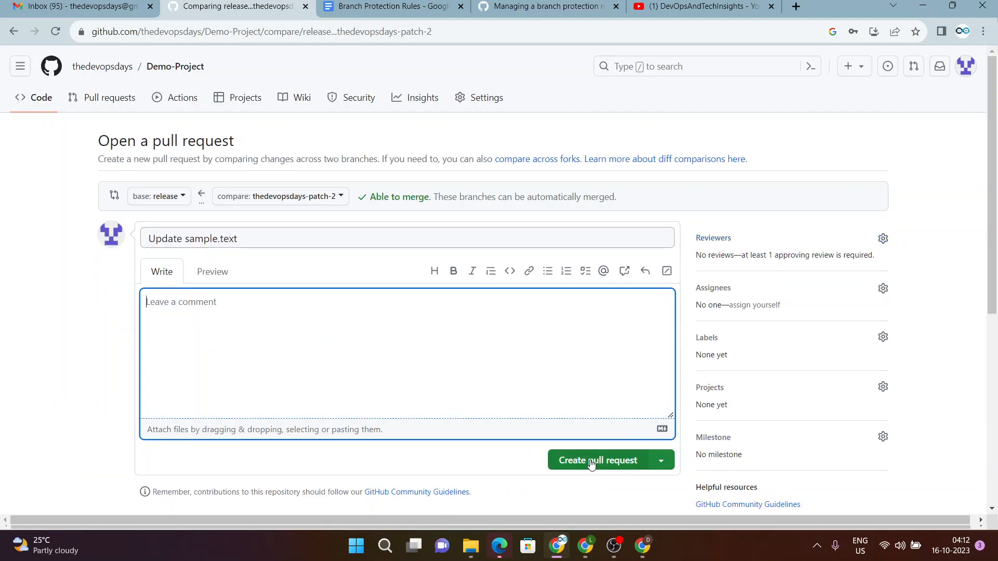
pyautogui.click(591, 462)
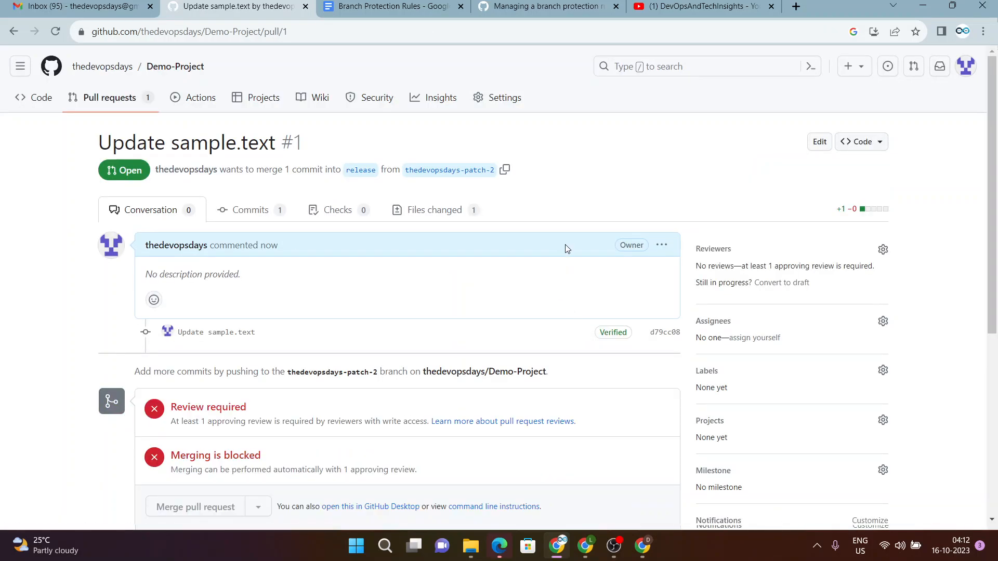
pyautogui.scroll(-3, 586, 288)
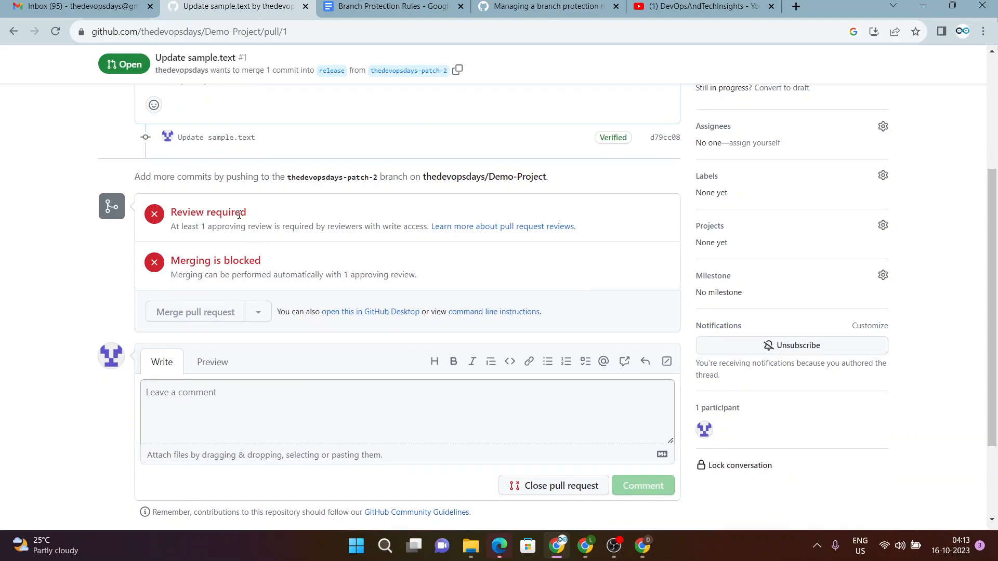
pyautogui.moveTo(167, 204); pyautogui.dragTo(479, 254)
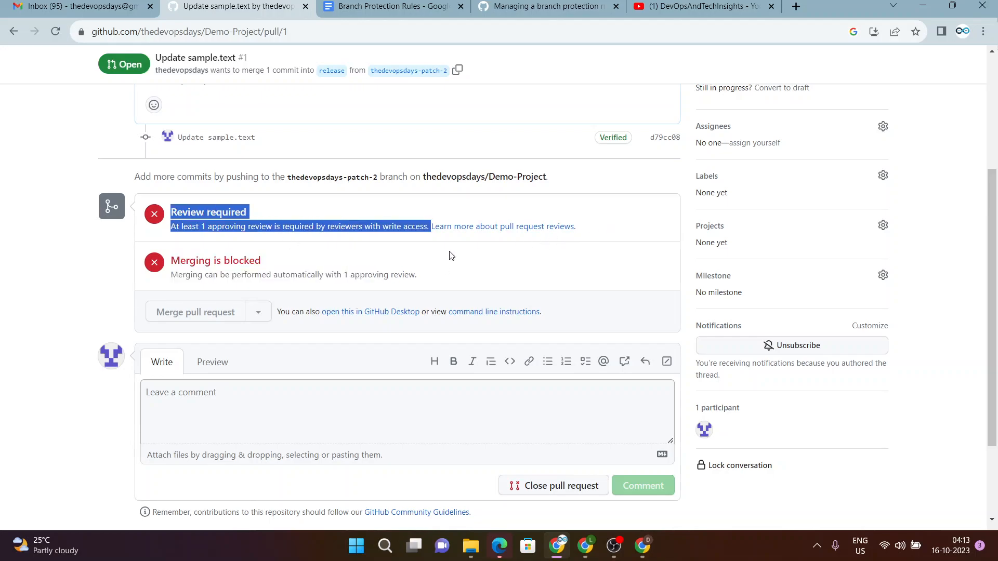
pyautogui.moveTo(421, 271); pyautogui.dragTo(172, 255)
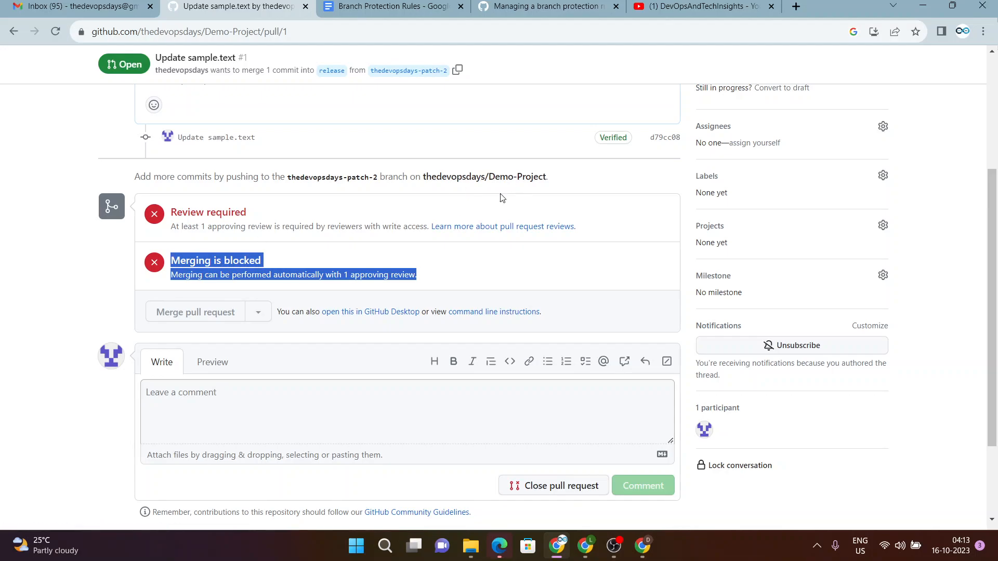
pyautogui.click(463, 266)
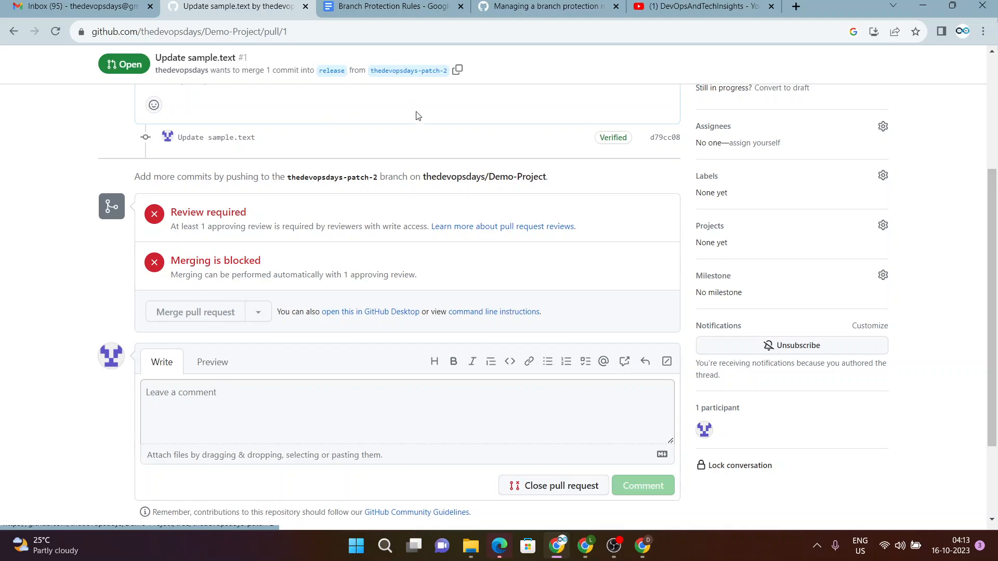
pyautogui.scroll(-2, 466, 232)
pyautogui.scroll(5, 442, 118)
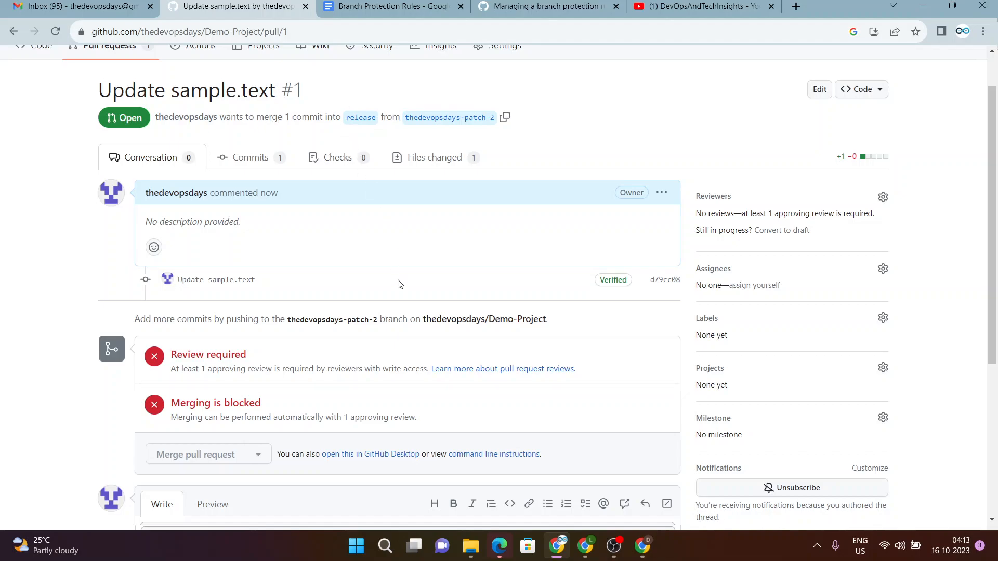
pyautogui.scroll(-1, 397, 291)
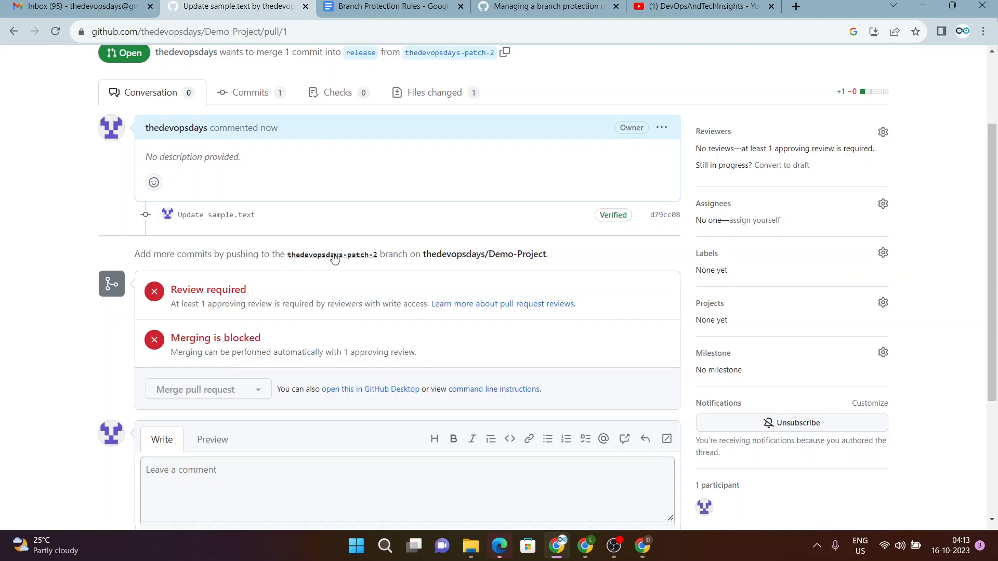
pyautogui.scroll(-1, 410, 244)
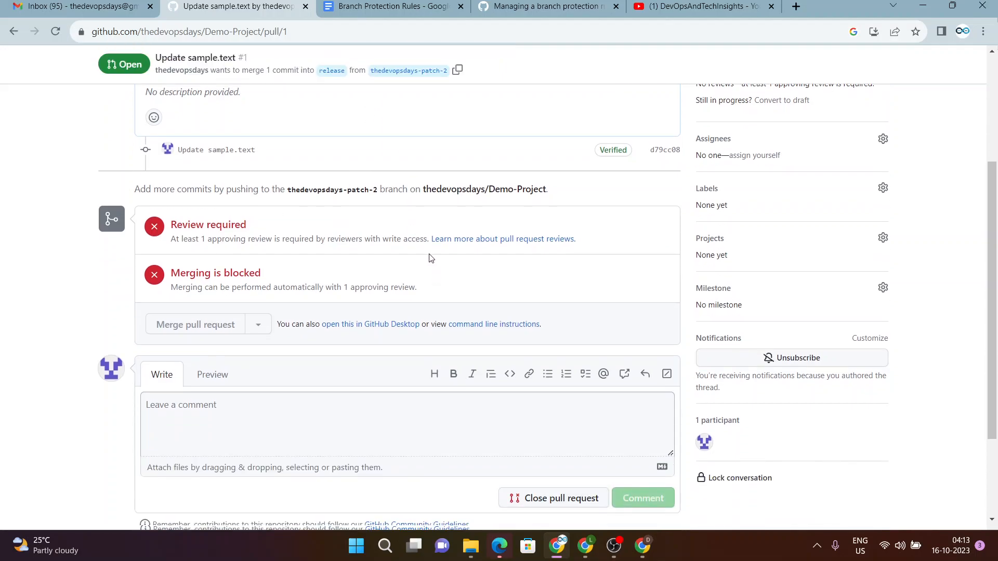
pyautogui.scroll(3, 430, 257)
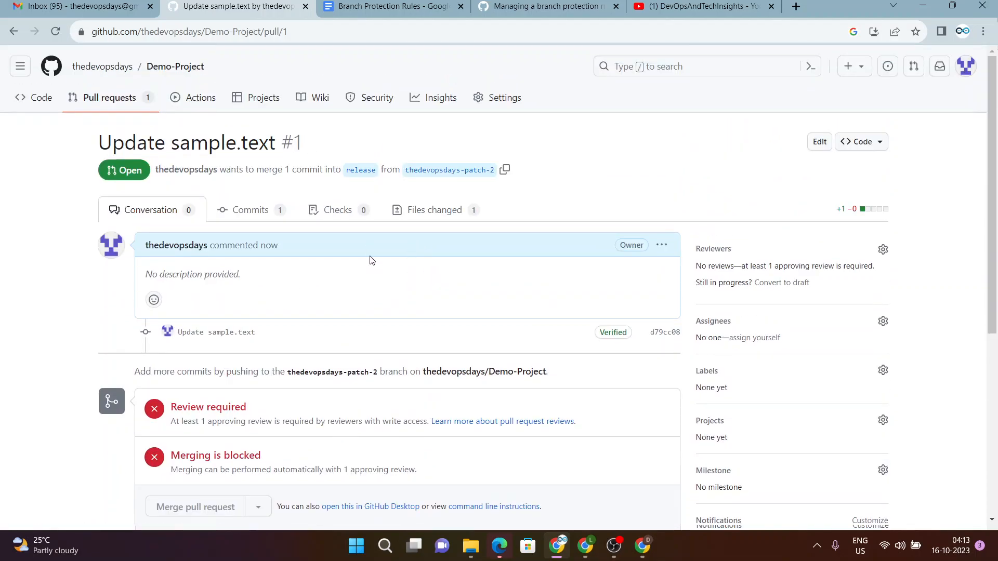
# Go to Demo-Project Settings > Branches and add a new protection rule.
pyautogui.click(498, 103)
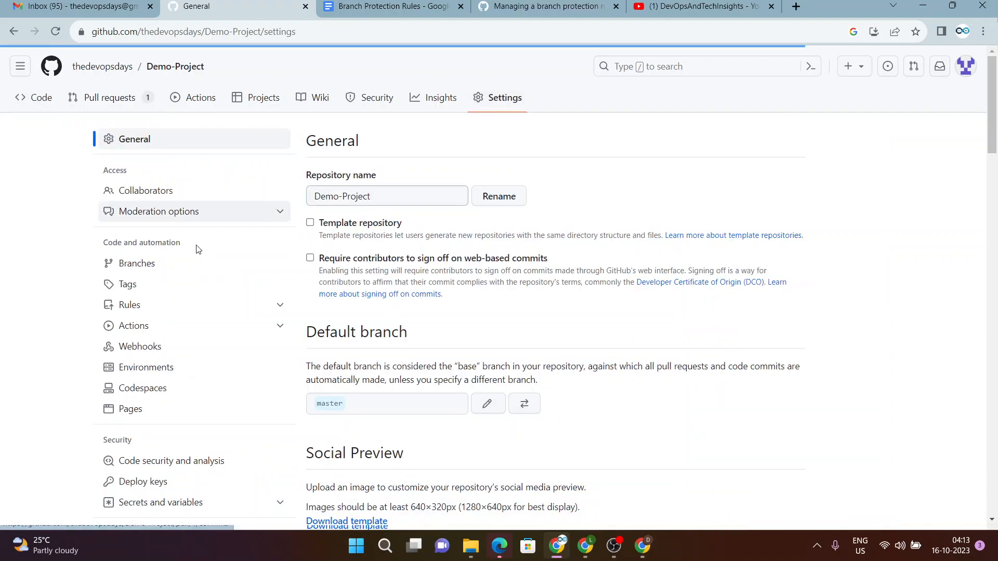
pyautogui.click(150, 269)
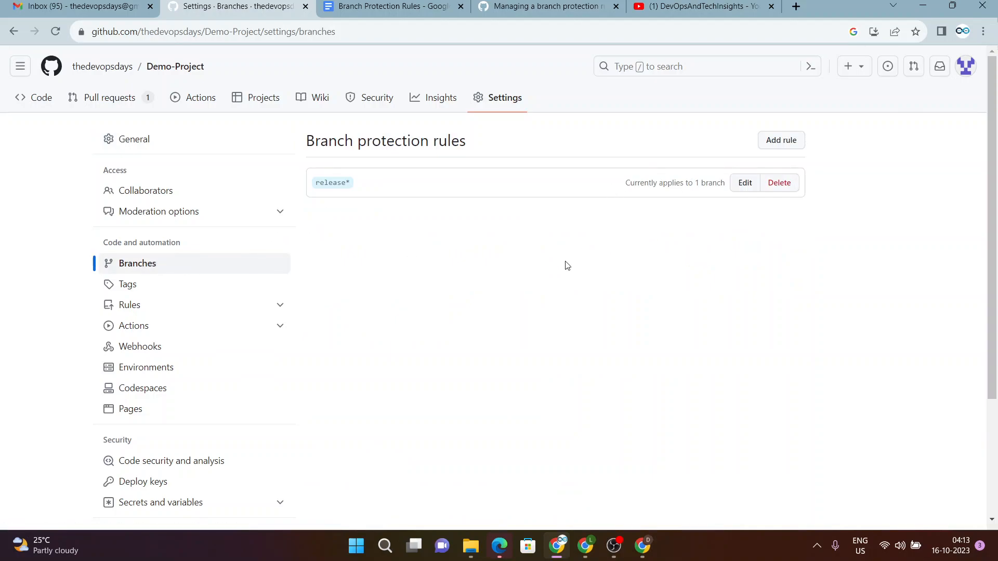
pyautogui.click(776, 145)
# Create a 'master' protection rule requiring a pull request with 1 approval before merging.
pyautogui.click(475, 222)
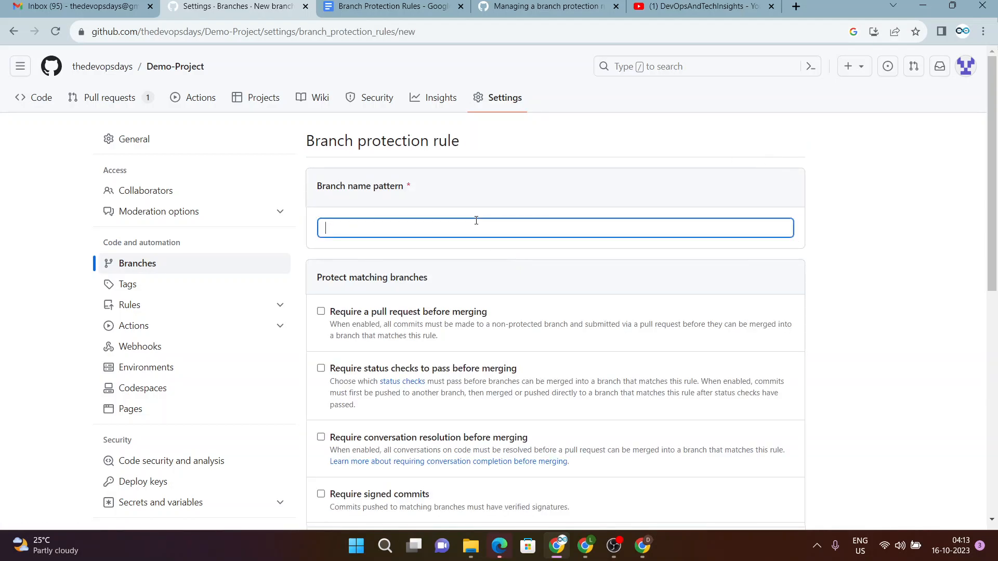
pyautogui.write('master')
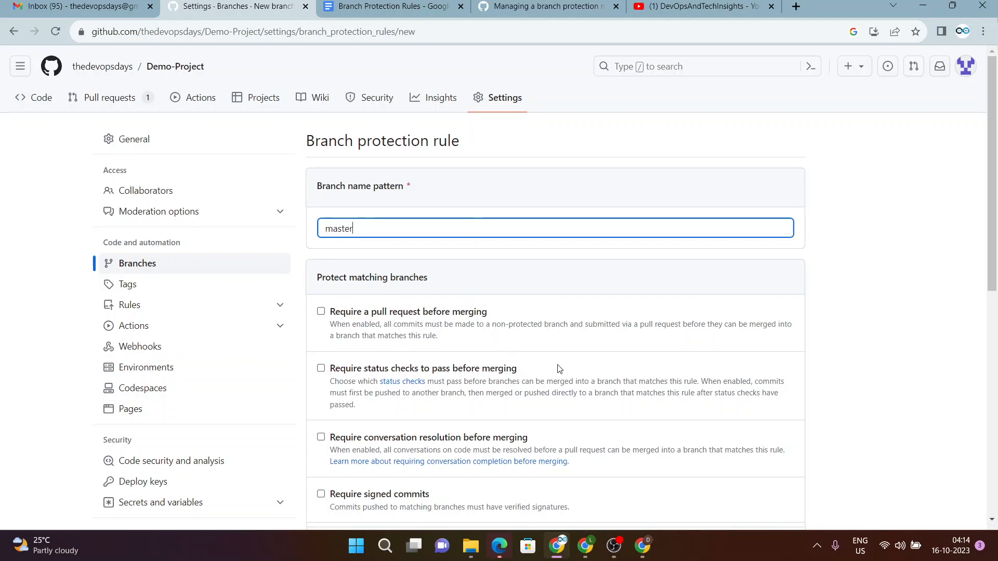
pyautogui.scroll(-1, 569, 346)
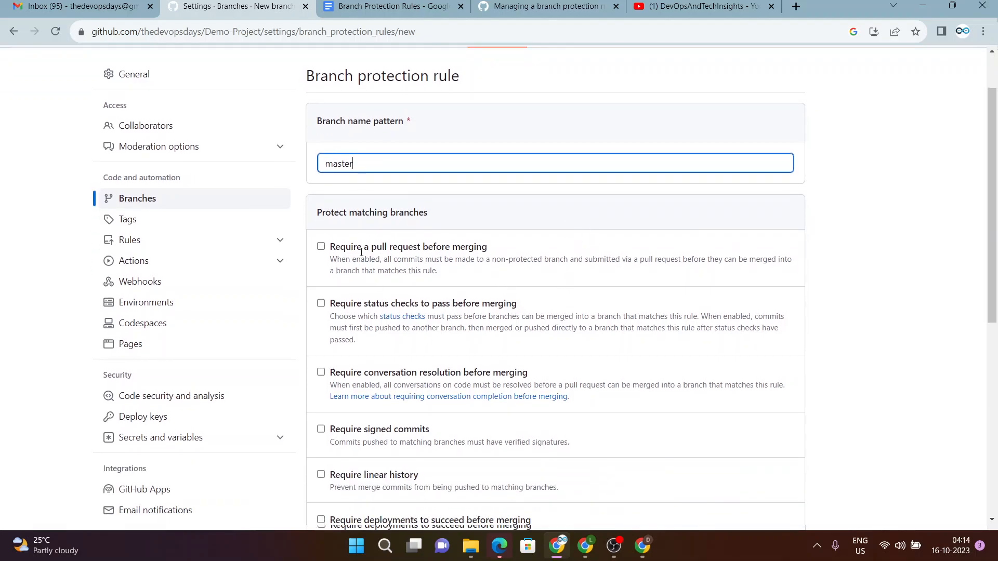
pyautogui.click(371, 250)
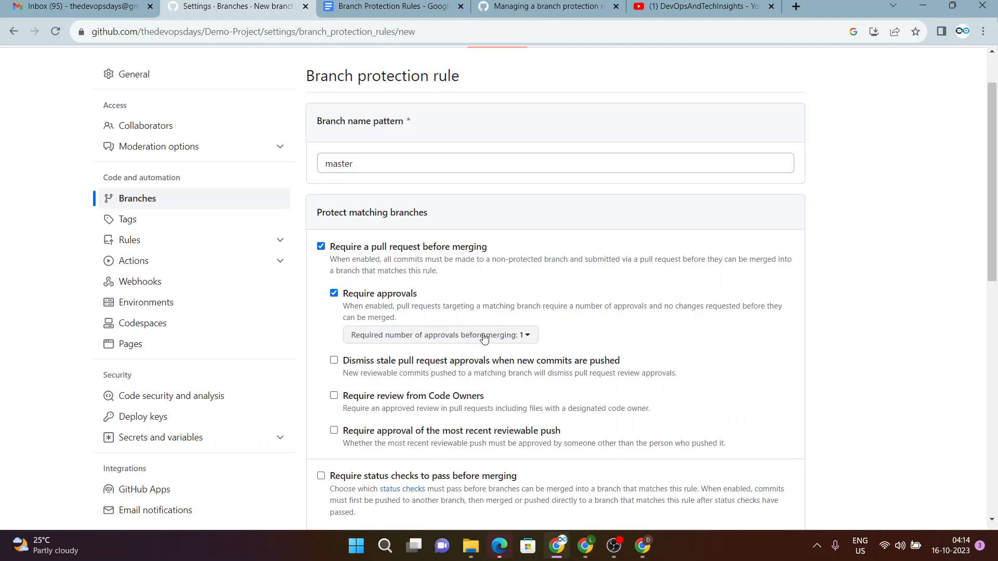
pyautogui.scroll(-1, 459, 421)
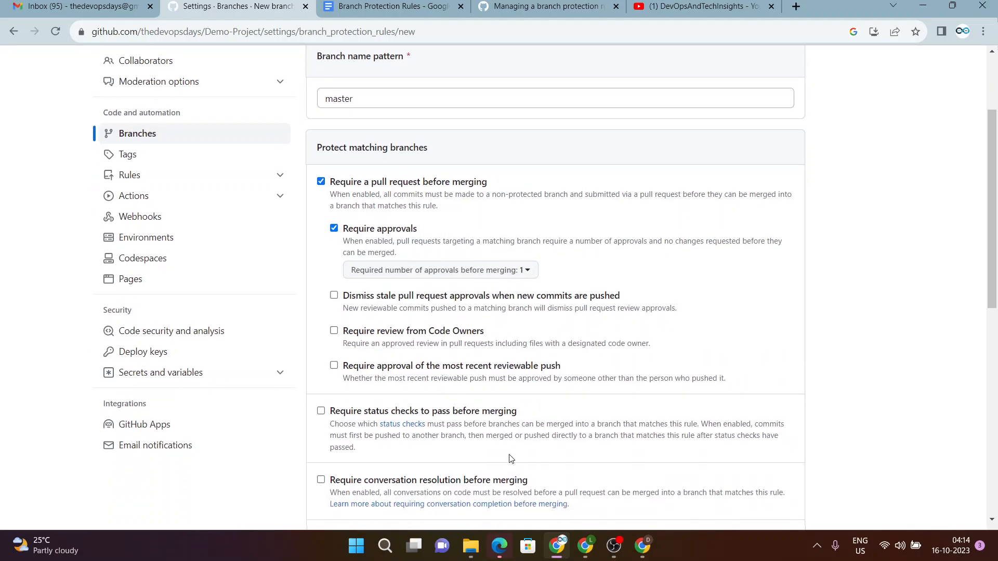
pyautogui.scroll(2, 506, 413)
pyautogui.scroll(-1, 493, 422)
pyautogui.scroll(-2, 493, 422)
pyautogui.scroll(-2, 483, 411)
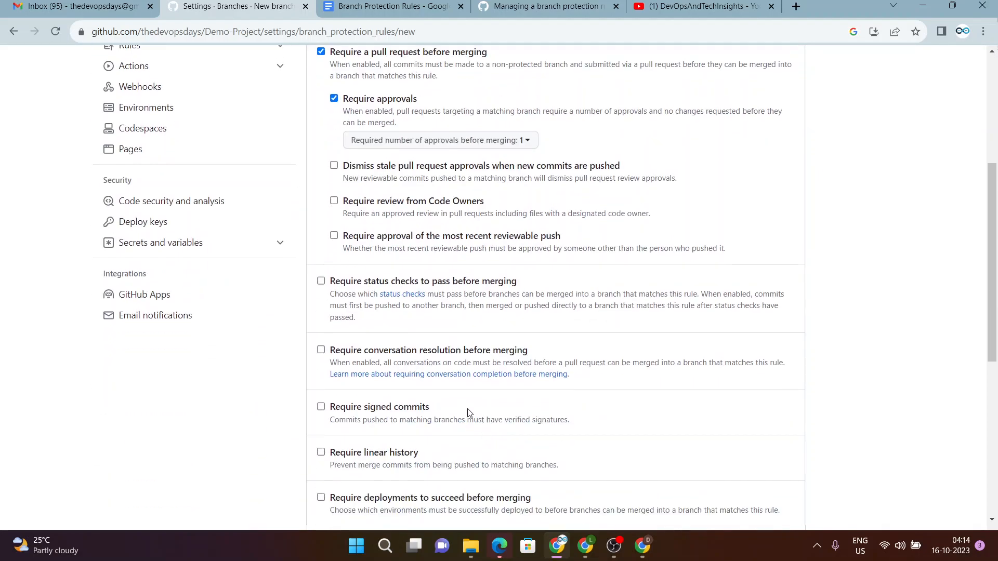
pyautogui.scroll(-4, 461, 392)
pyautogui.scroll(-2, 439, 396)
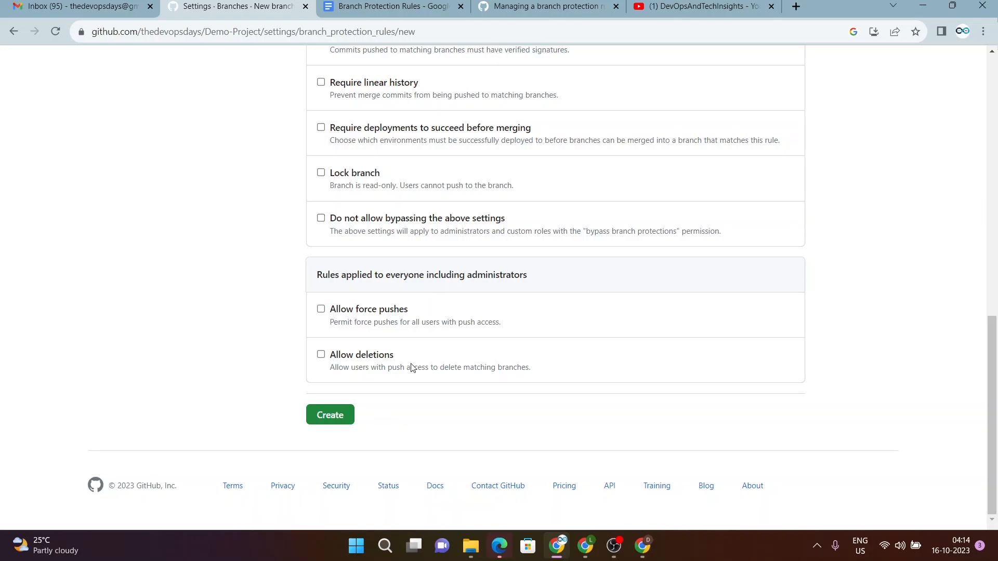
pyautogui.click(329, 416)
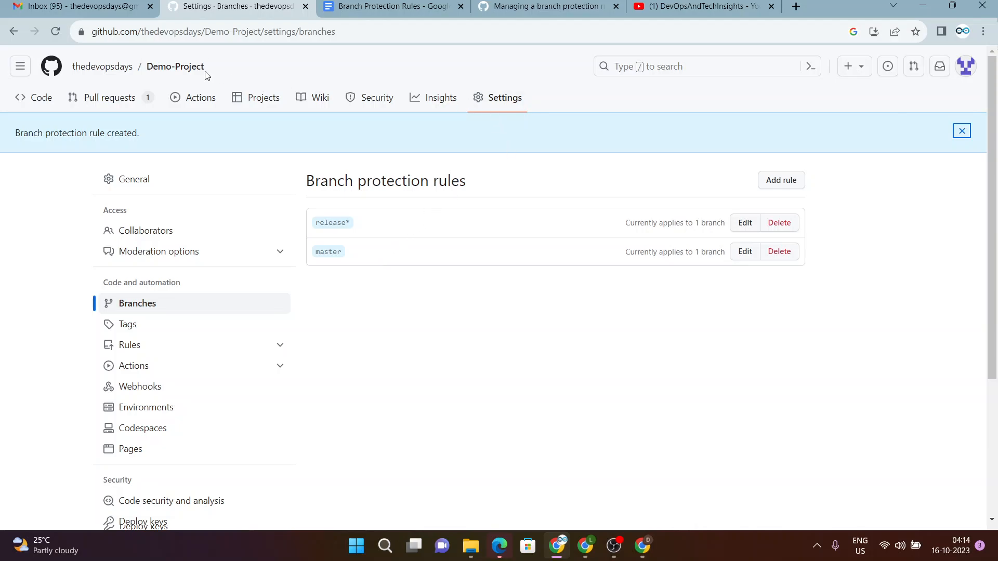
pyautogui.click(178, 67)
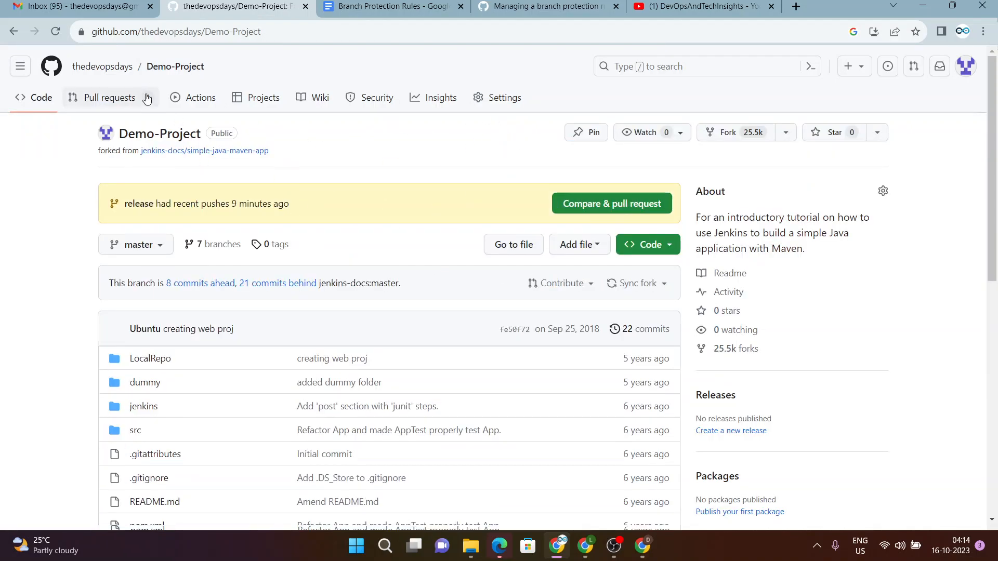
pyautogui.click(503, 105)
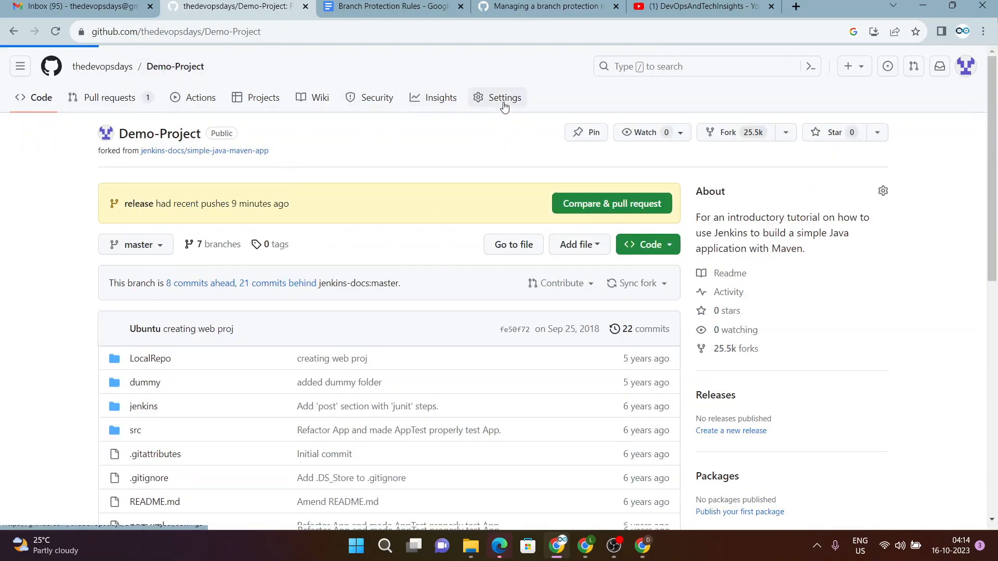
pyautogui.click(158, 263)
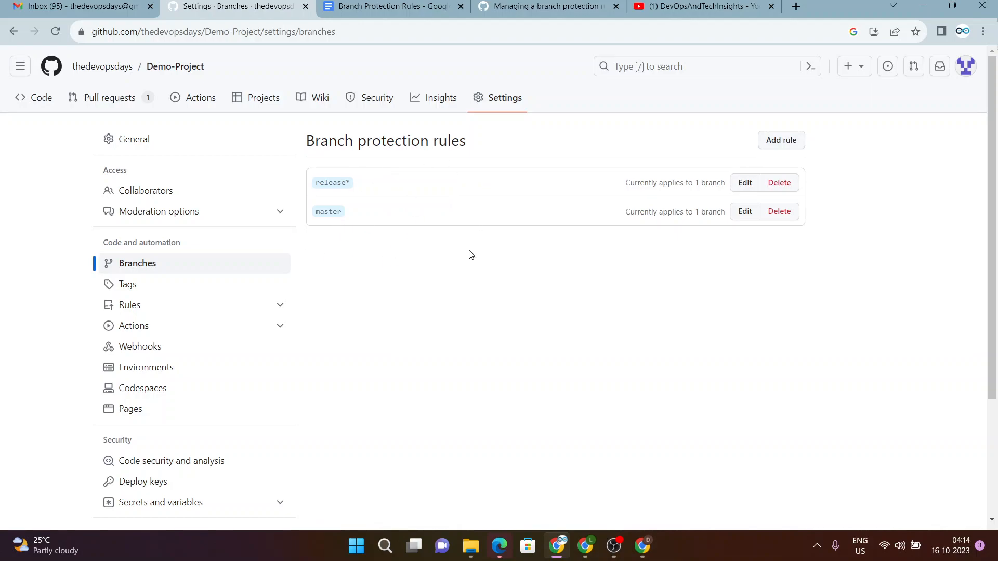
# Open the release* rule for editing and save it with settings unchanged.
pyautogui.click(744, 185)
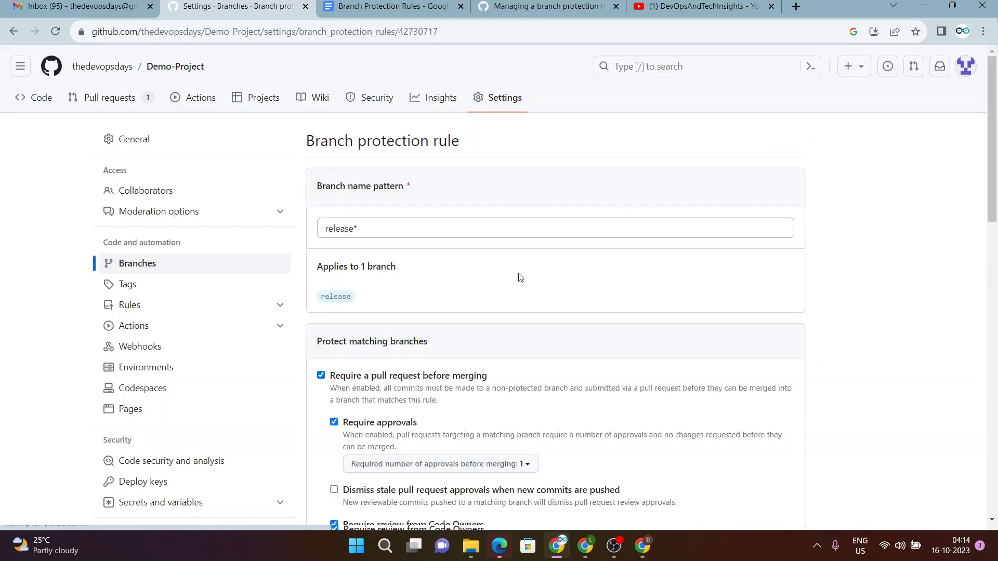
pyautogui.scroll(-2, 419, 287)
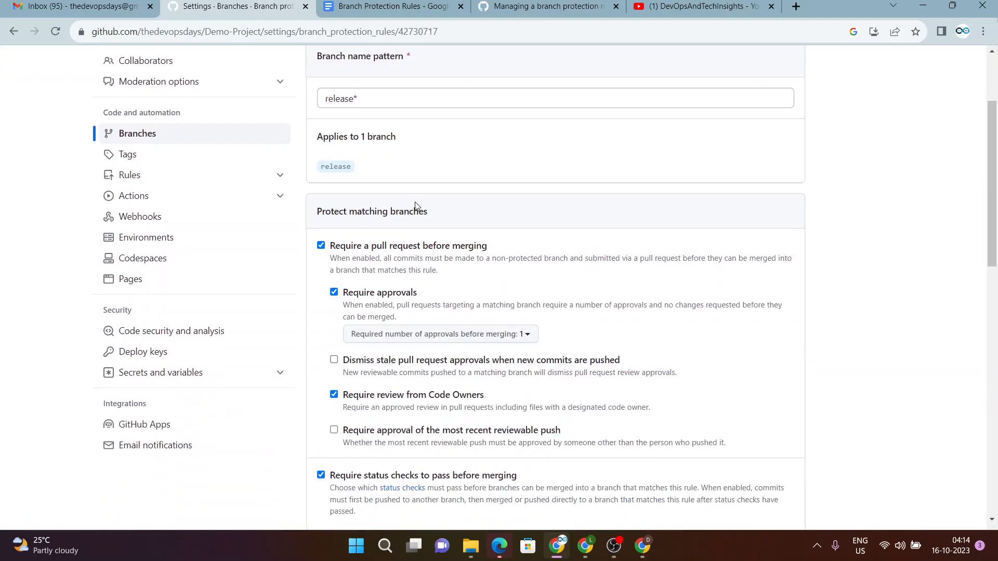
pyautogui.scroll(-5, 413, 385)
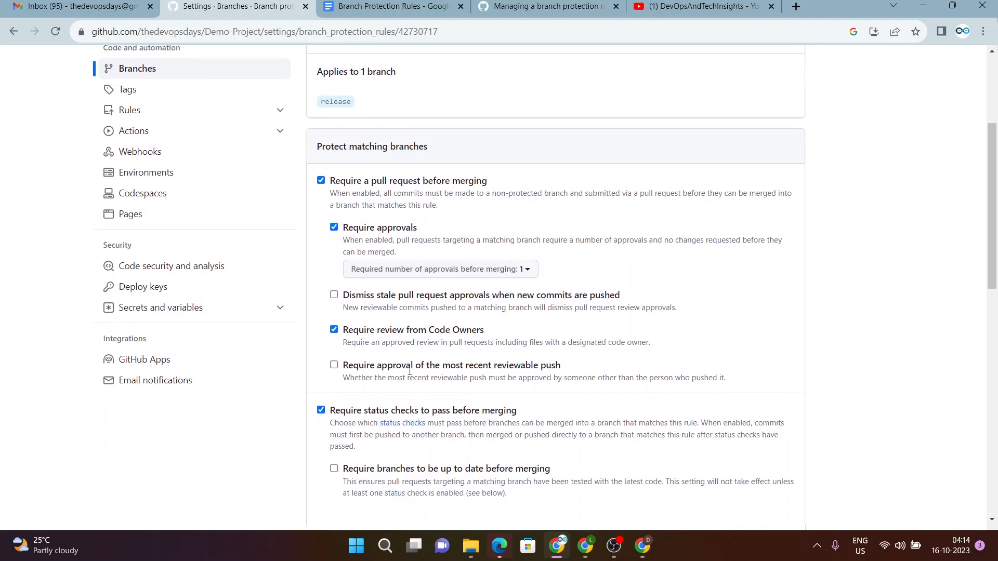
pyautogui.scroll(-9, 411, 283)
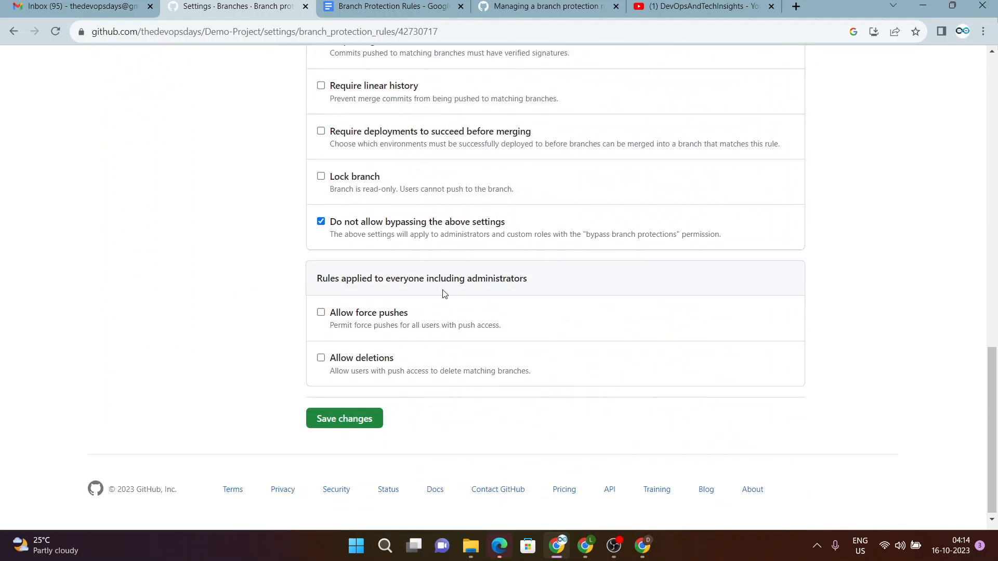
pyautogui.click(358, 423)
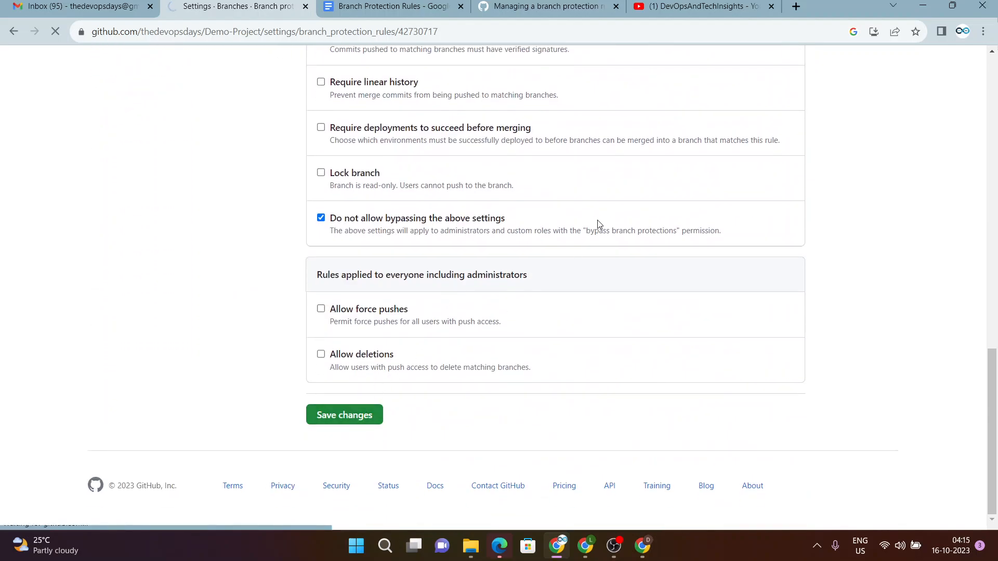